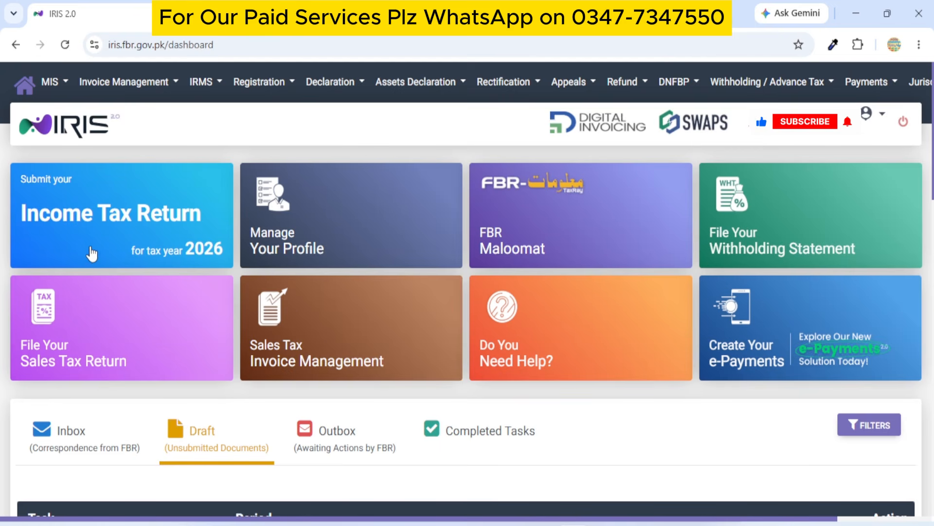
# Start a new Income Tax Return for the 01-JUL-2025 - 30-JUN-2026 tax period.
pyautogui.click(69, 213)
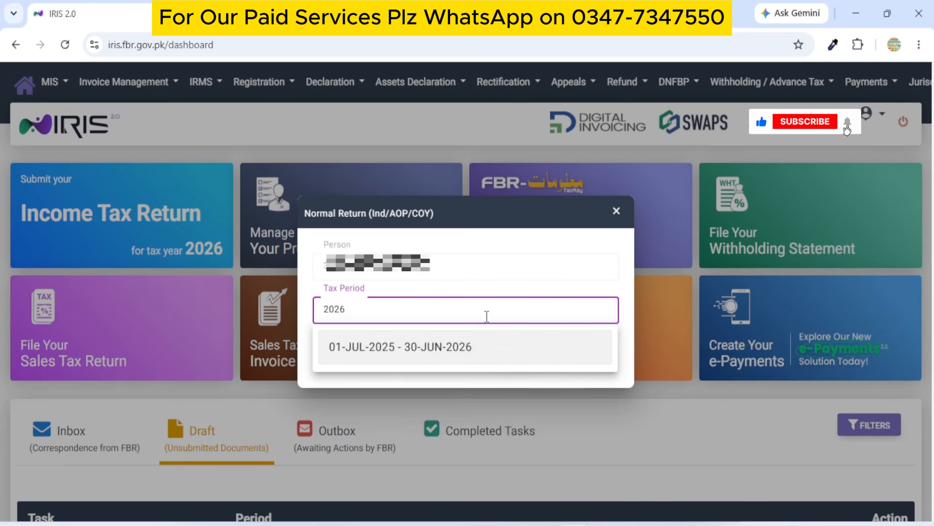
pyautogui.click(374, 350)
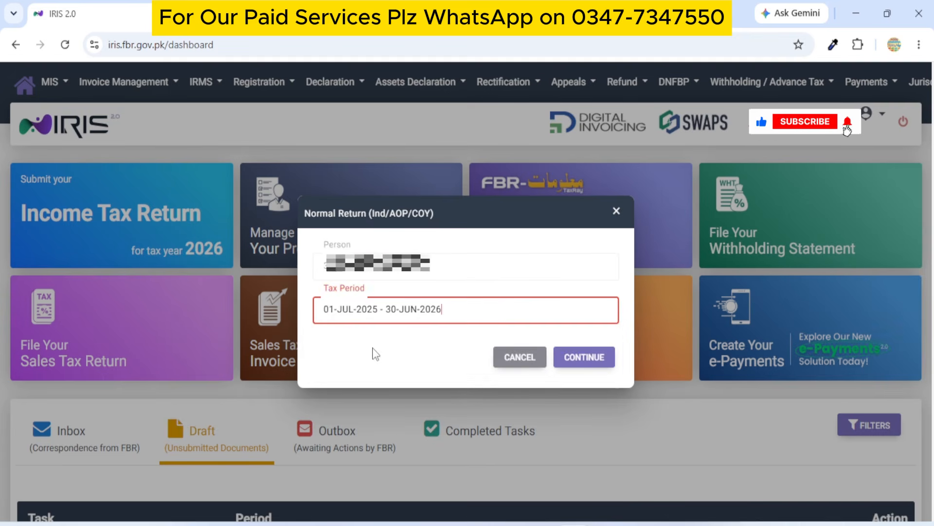
pyautogui.click(581, 362)
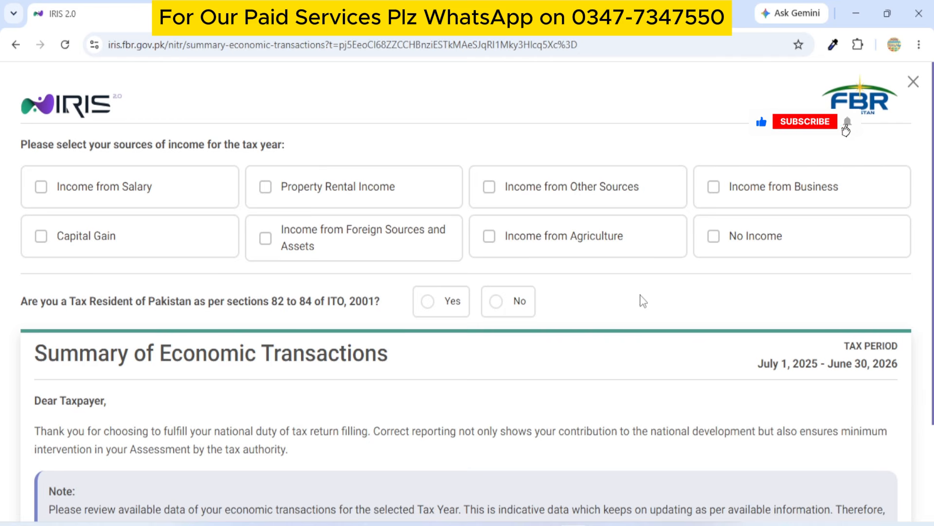
# Tick No Income as the income source, answer Yes to Pakistan tax residency, and review the summary.
pyautogui.click(713, 238)
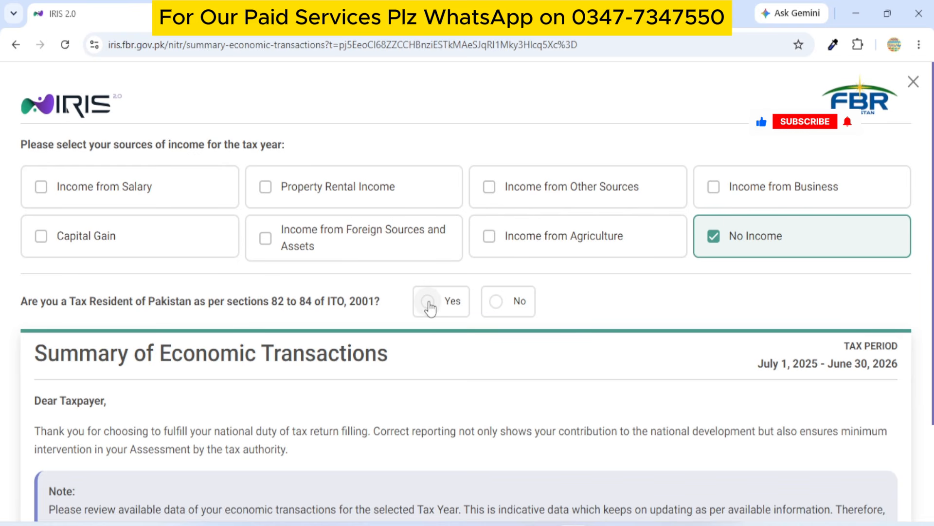
pyautogui.click(428, 304)
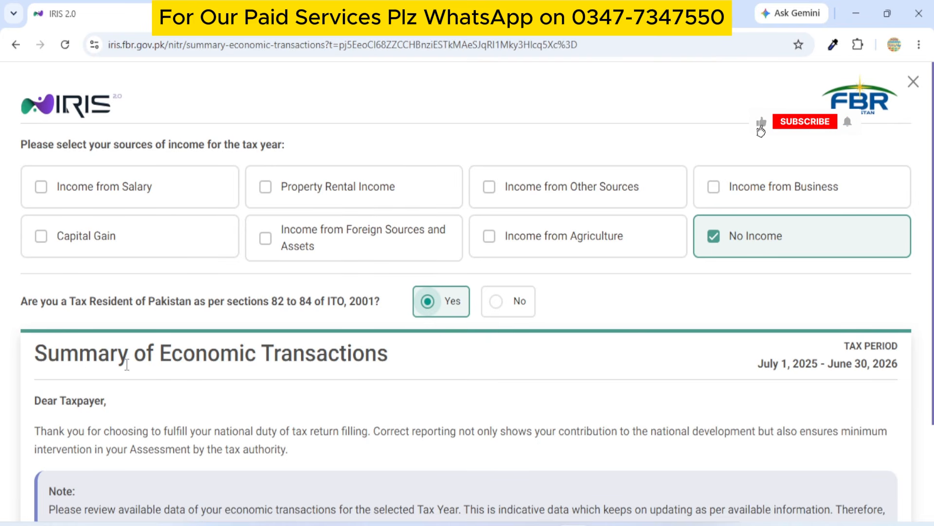
pyautogui.scroll(-1, 438, 392)
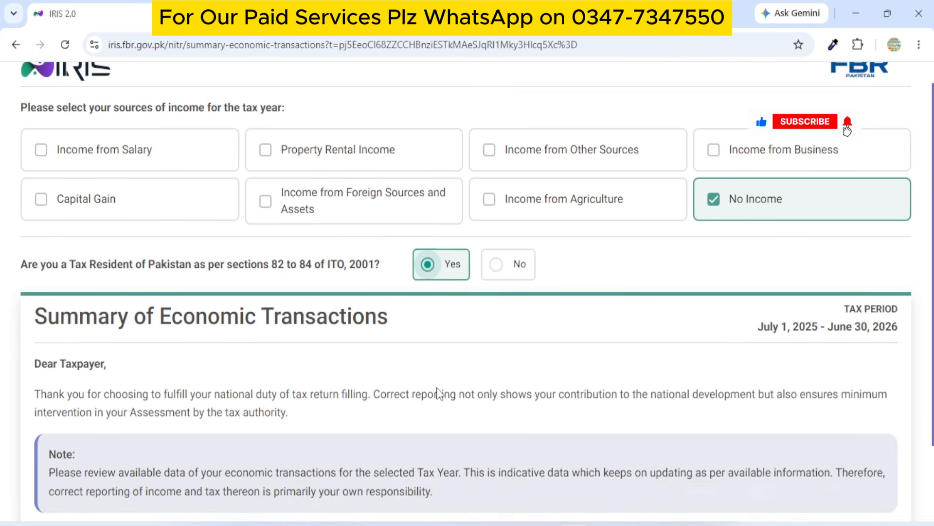
pyautogui.scroll(-2, 438, 392)
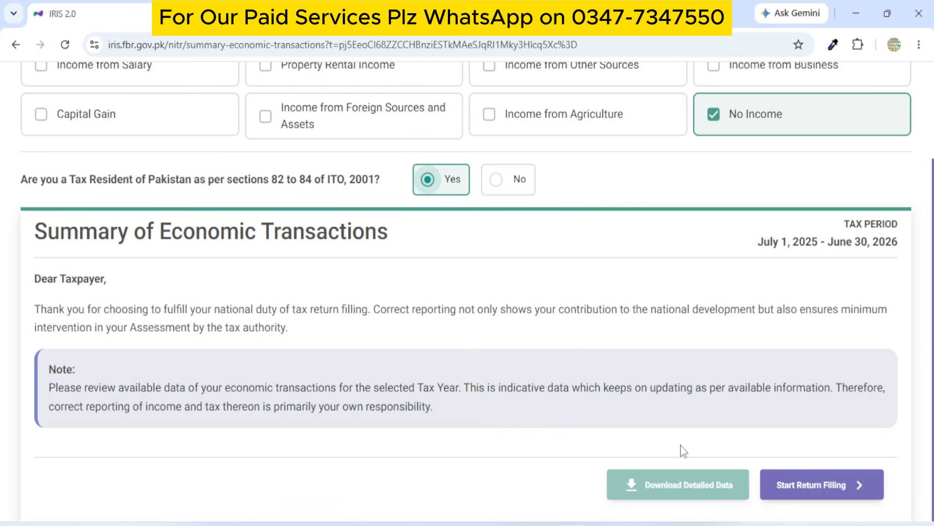
pyautogui.scroll(3, 681, 450)
pyautogui.moveTo(494, 189)
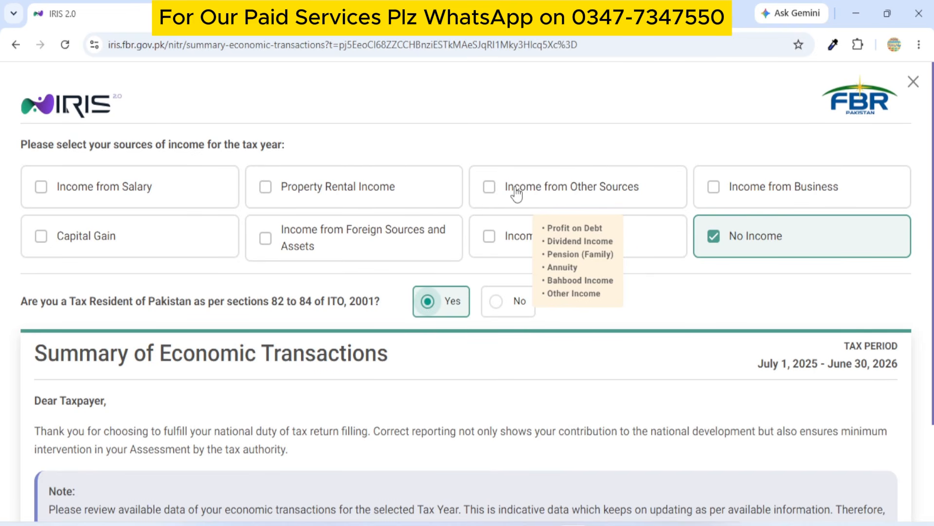
pyautogui.scroll(-2, 561, 244)
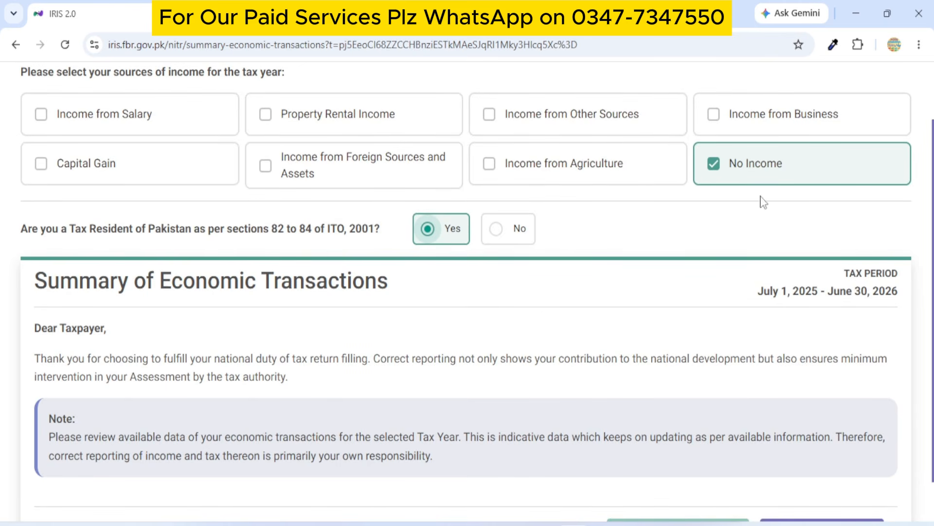
pyautogui.scroll(-1, 573, 361)
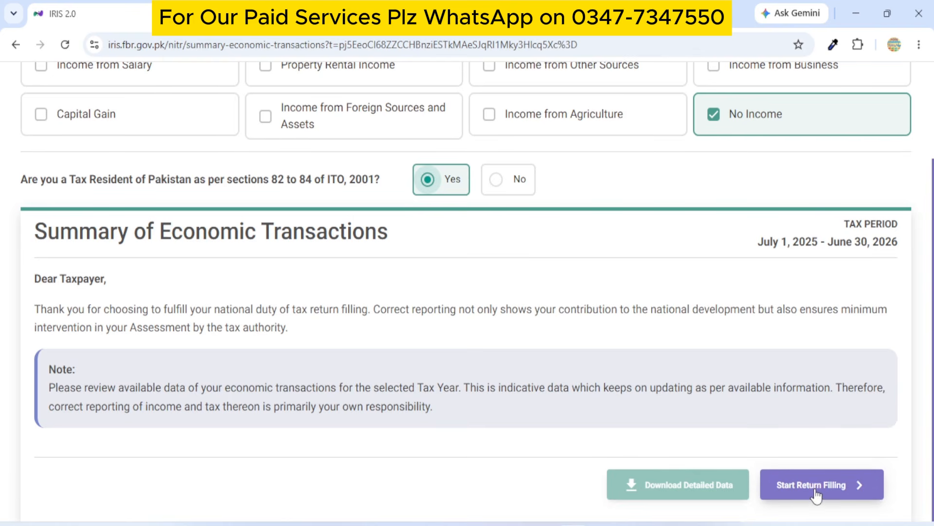
# Open the 2026 return form, view Computations and Withholding Tax, and expand 116 - Wealth Statement.
pyautogui.click(816, 493)
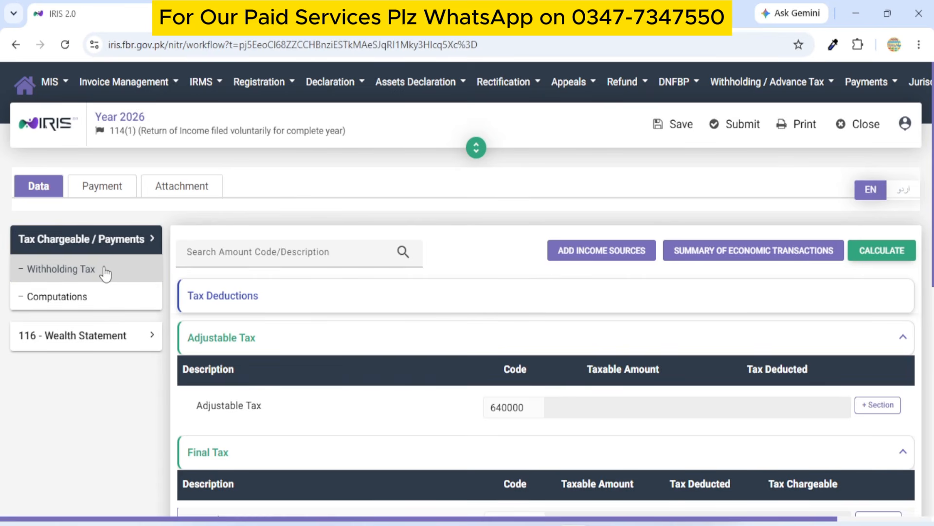
pyautogui.click(31, 299)
pyautogui.scroll(-2, 619, 407)
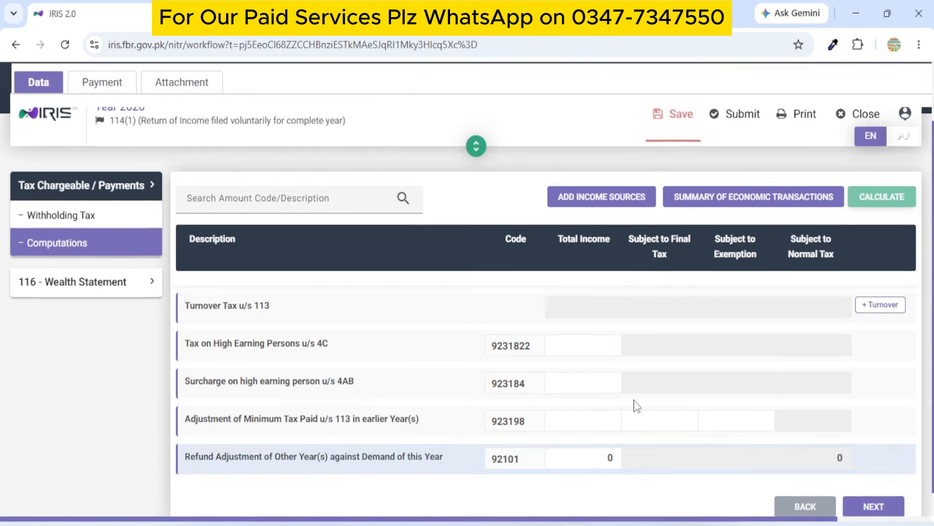
pyautogui.scroll(1, 267, 278)
pyautogui.click(125, 274)
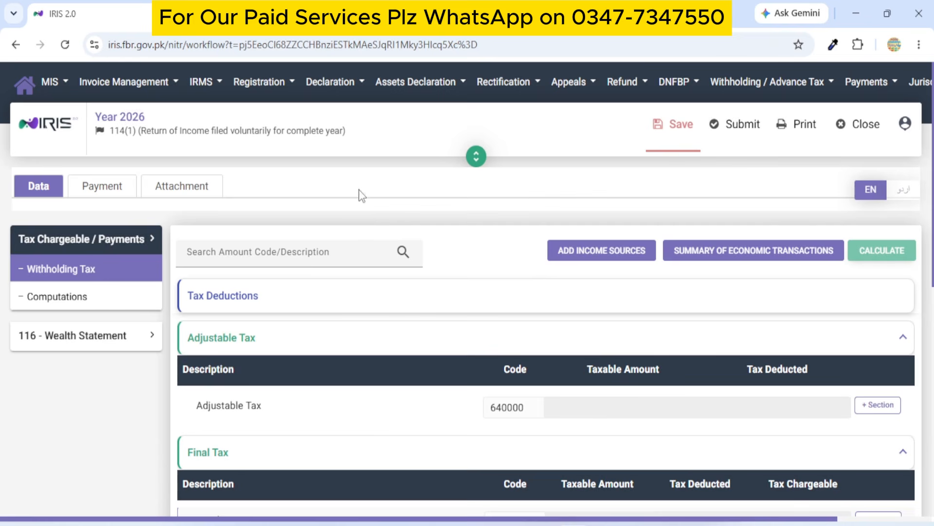
pyautogui.click(57, 341)
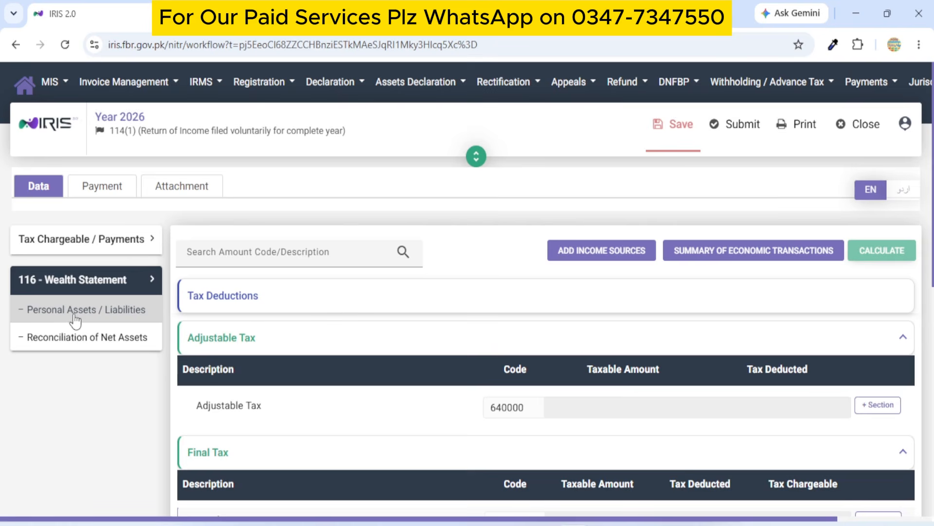
# Review Personal Assets / Liabilities: Cash in hand 3,626,541, Household Effects 900,000, Personal Items 450,000.
pyautogui.click(75, 317)
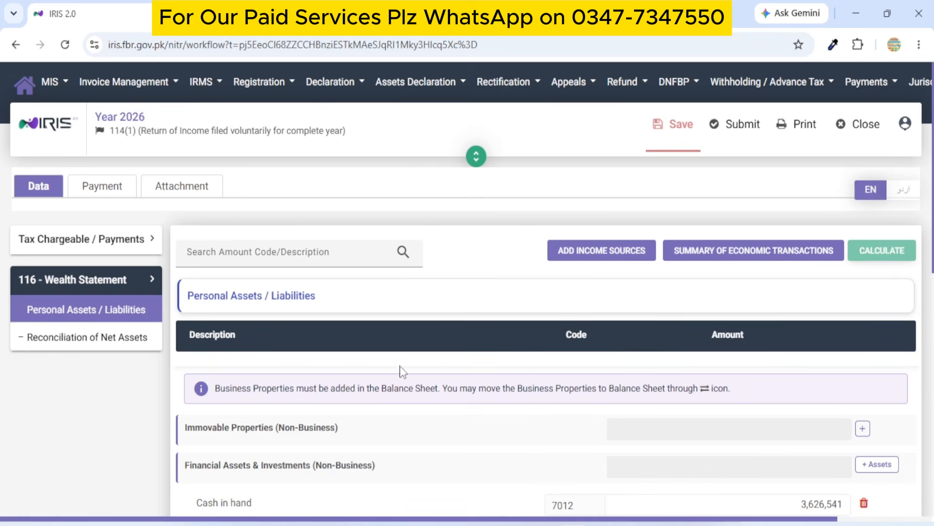
pyautogui.scroll(-5, 574, 305)
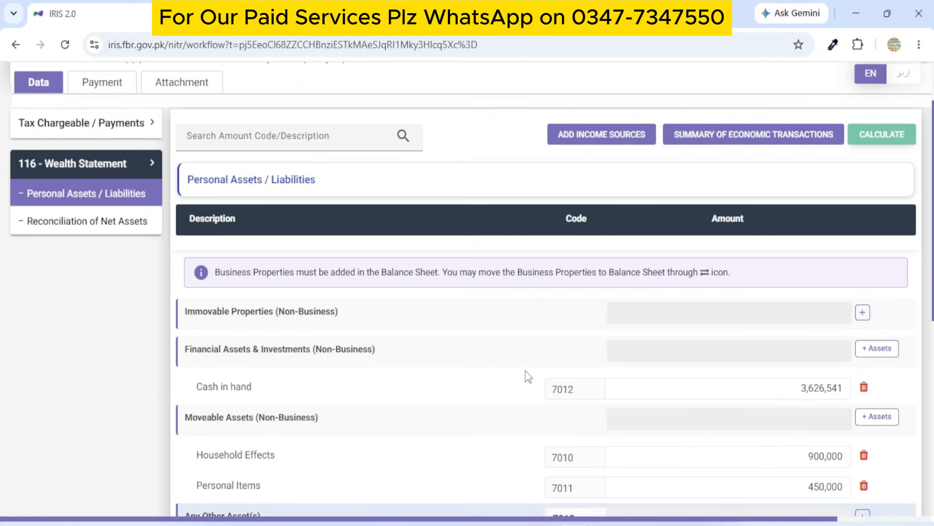
pyautogui.scroll(-7, 525, 374)
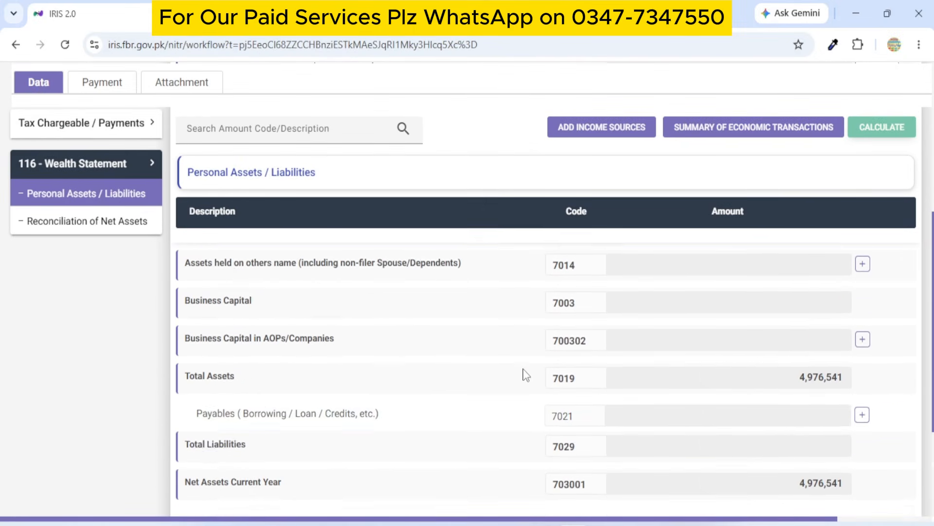
pyautogui.scroll(5, 565, 395)
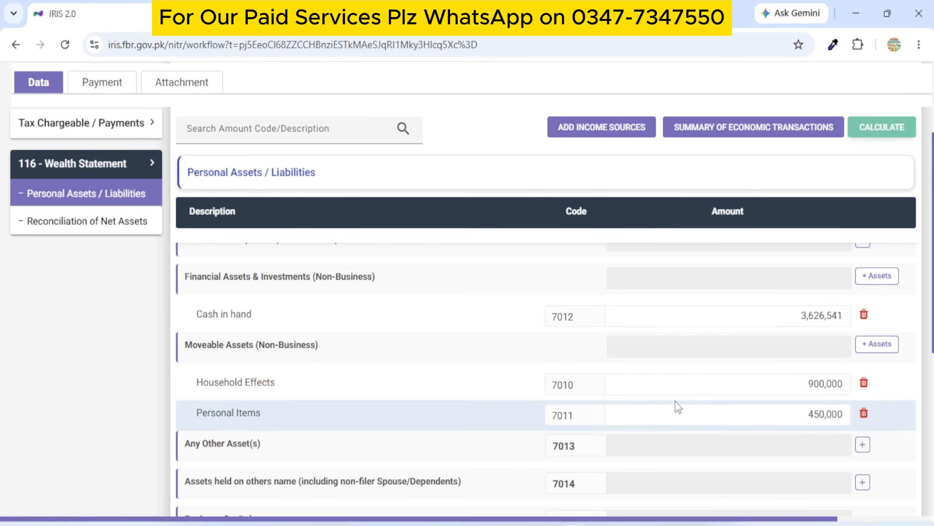
pyautogui.scroll(3, 678, 406)
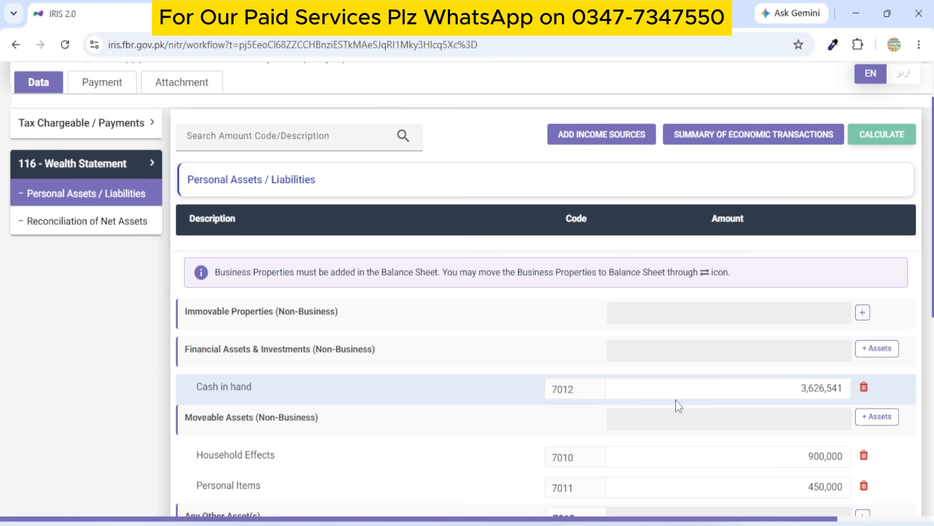
# Add an Agricultural Property open plot acquired 02/06/2026 with a land area of 3 acres.
pyautogui.click(863, 313)
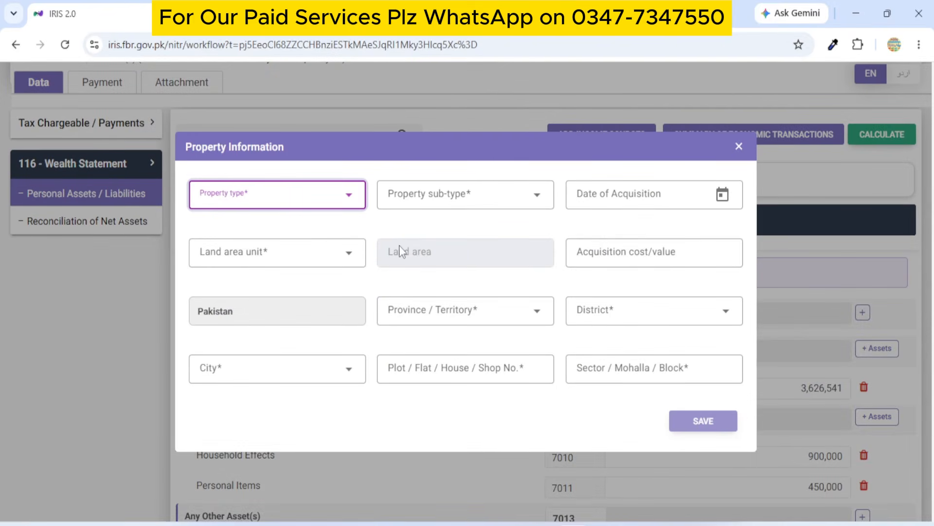
pyautogui.click(267, 202)
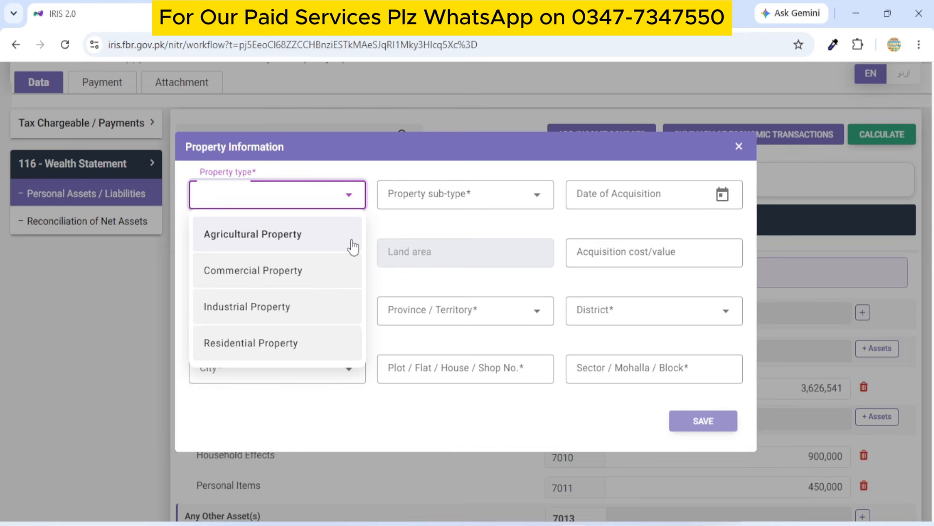
pyautogui.click(269, 238)
pyautogui.click(463, 194)
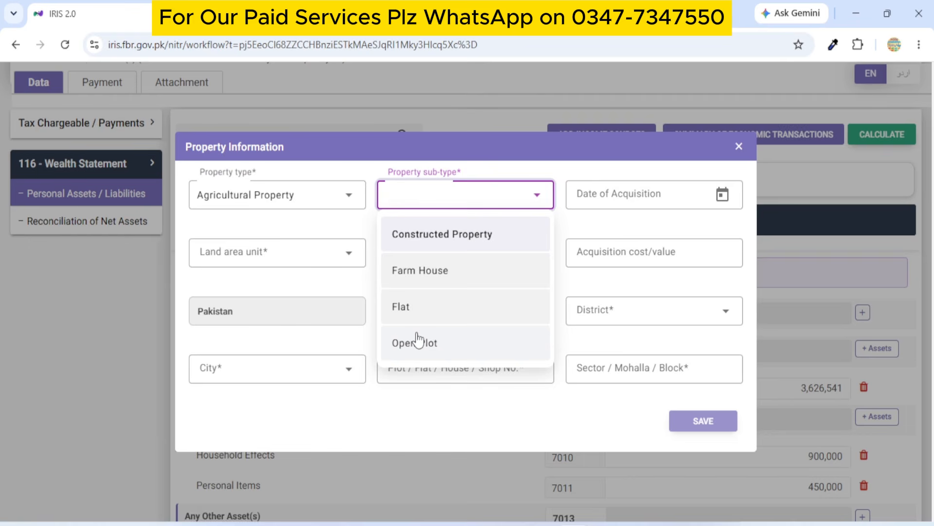
pyautogui.click(417, 348)
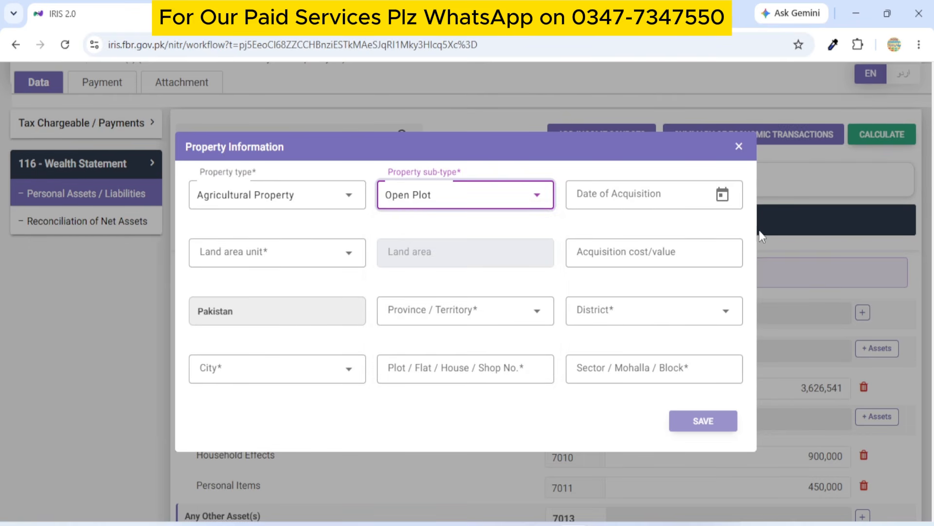
pyautogui.click(661, 195)
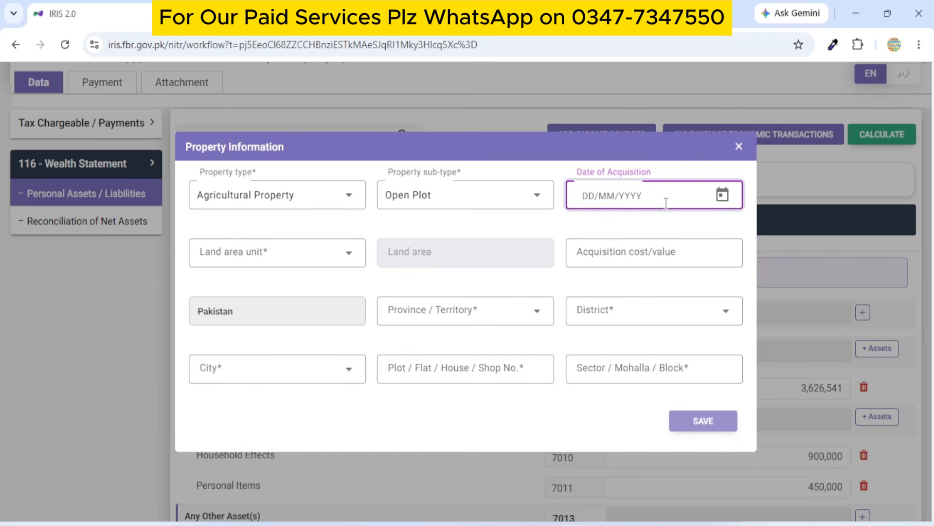
pyautogui.click(722, 195)
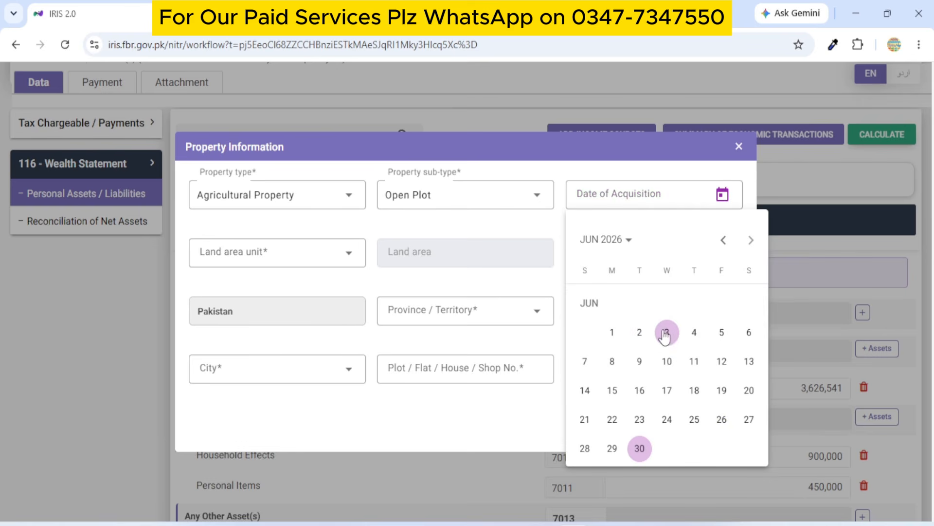
pyautogui.click(640, 332)
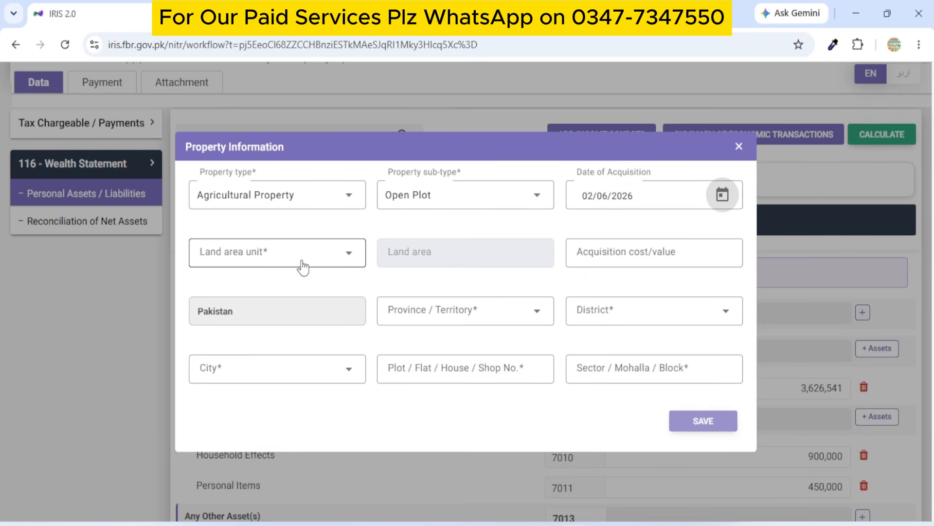
pyautogui.click(232, 255)
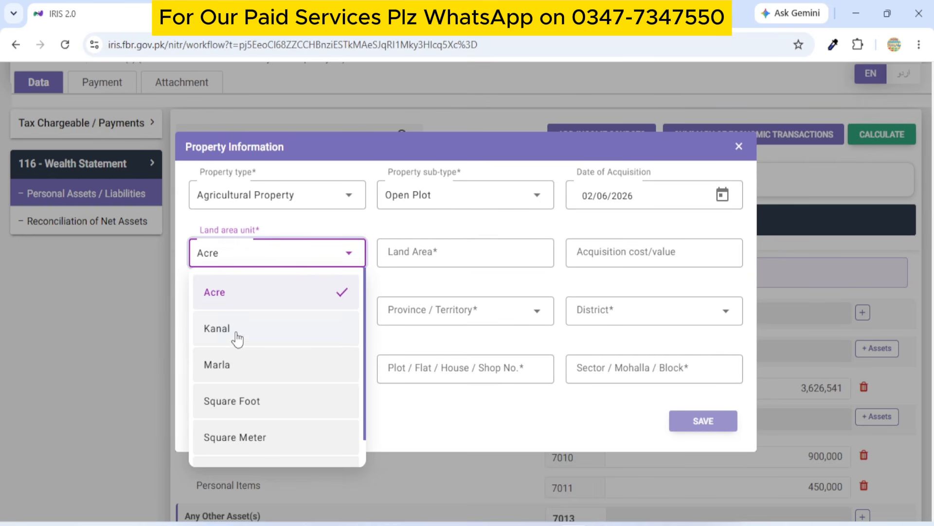
pyautogui.click(249, 300)
pyautogui.click(468, 258)
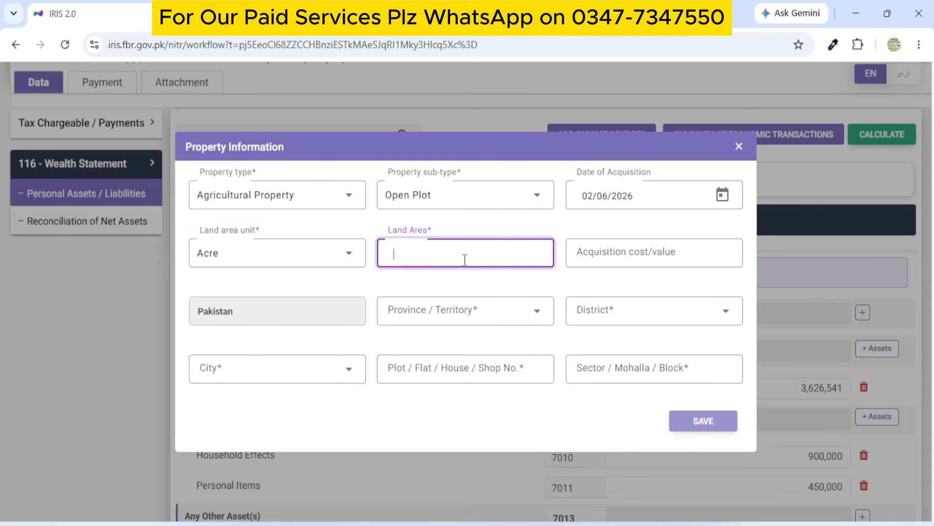
pyautogui.write('3')
pyautogui.click(594, 288)
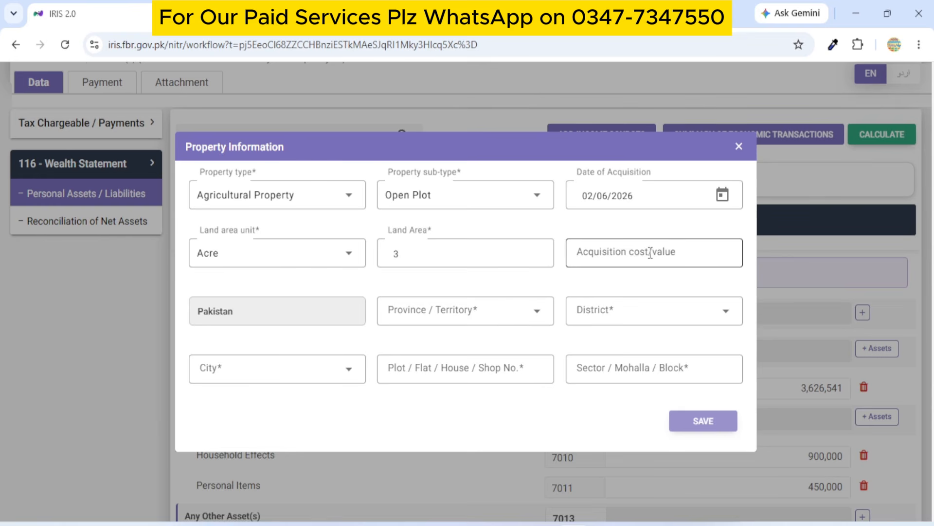
# Set the plot's location to Punjab province, Chiniot district, Chiniot city, and close the form.
pyautogui.click(488, 314)
pyautogui.click(465, 198)
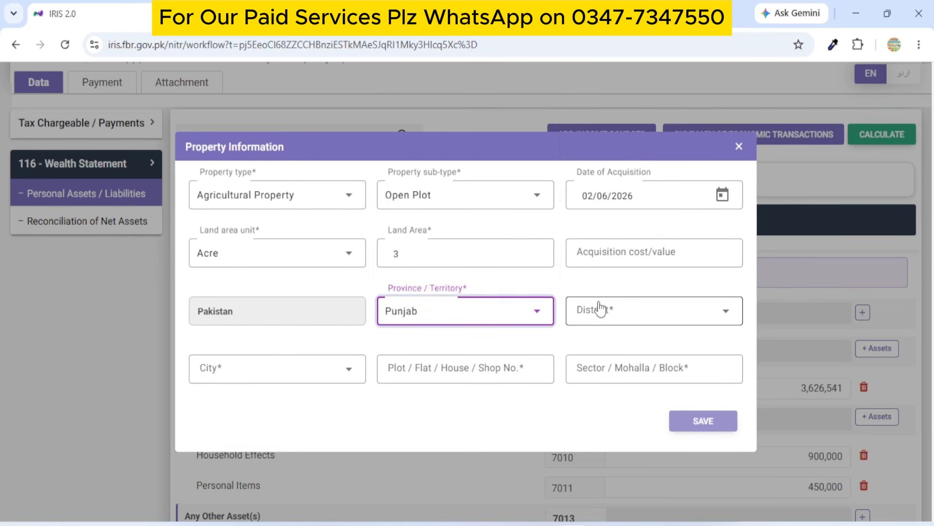
pyautogui.click(604, 311)
pyautogui.scroll(-3, 638, 235)
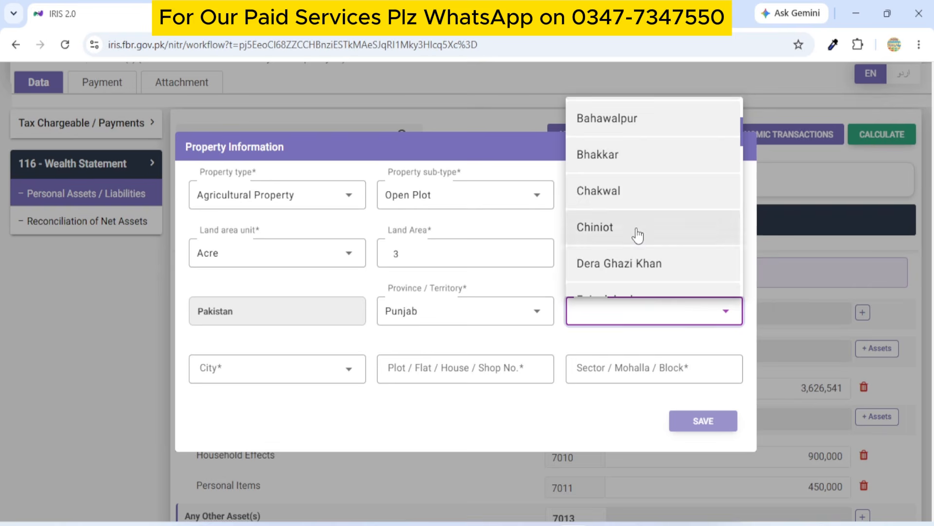
pyautogui.click(638, 235)
pyautogui.click(261, 371)
pyautogui.click(255, 312)
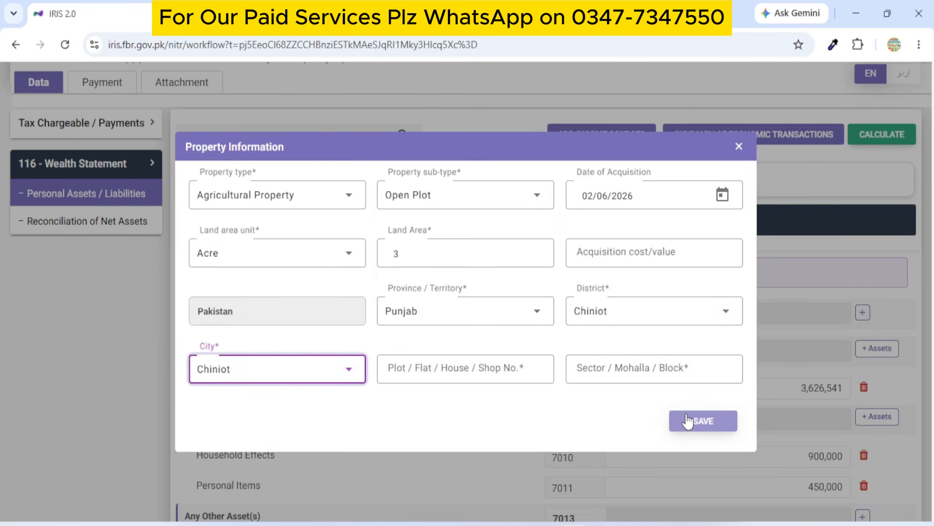
pyautogui.click(739, 147)
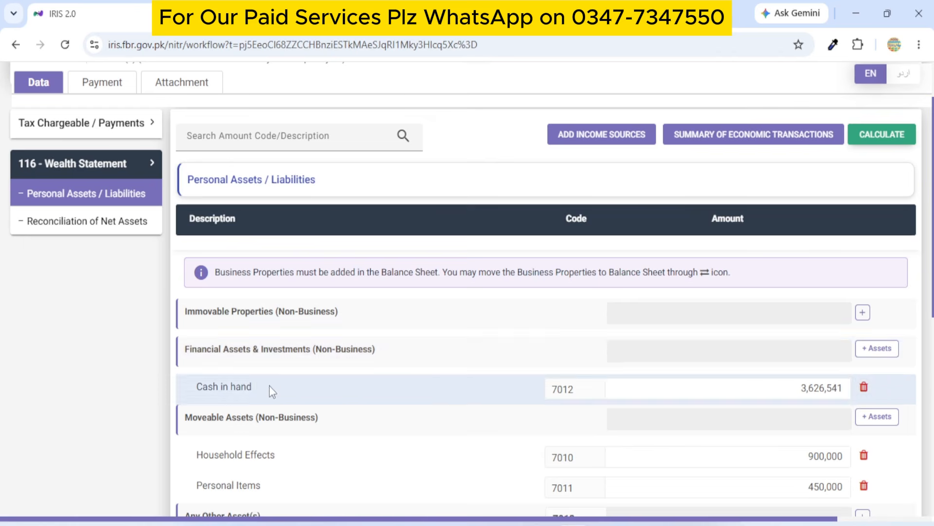
# Add Bank Account(s) and Investments / Stocks / Bonds / etc. rows to Financial Assets & Investments.
pyautogui.click(876, 349)
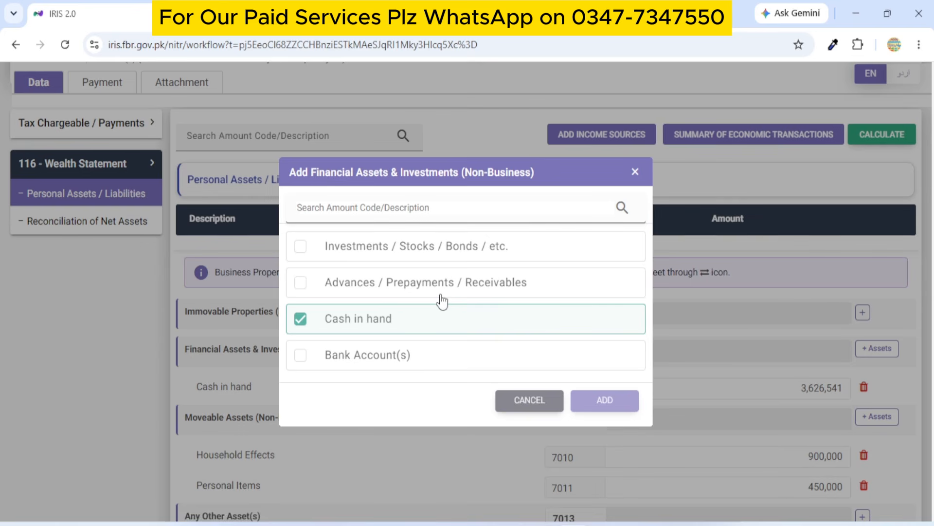
pyautogui.click(301, 361)
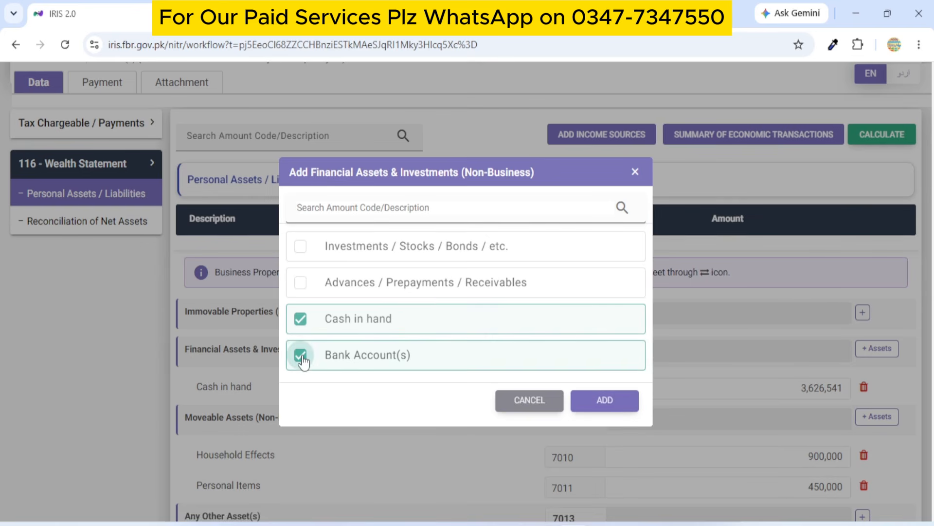
pyautogui.click(302, 250)
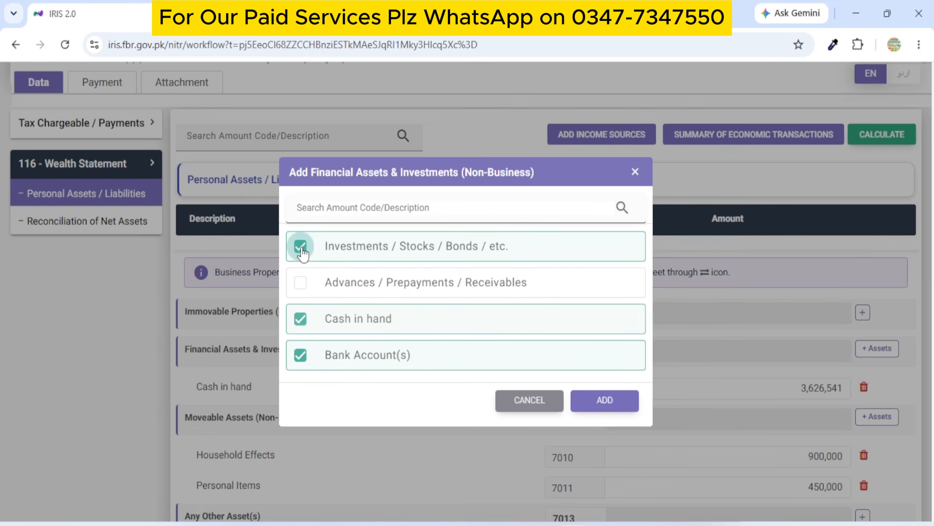
pyautogui.click(609, 402)
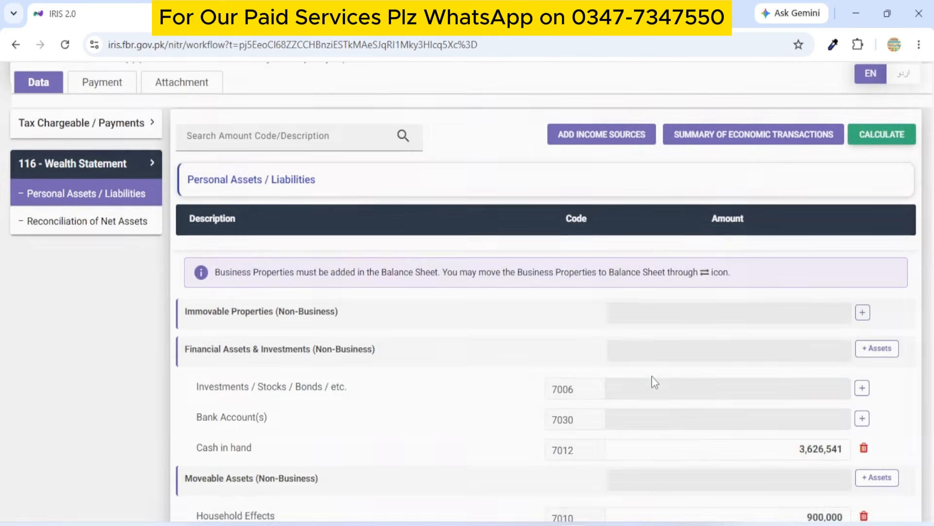
pyautogui.scroll(-2, 652, 372)
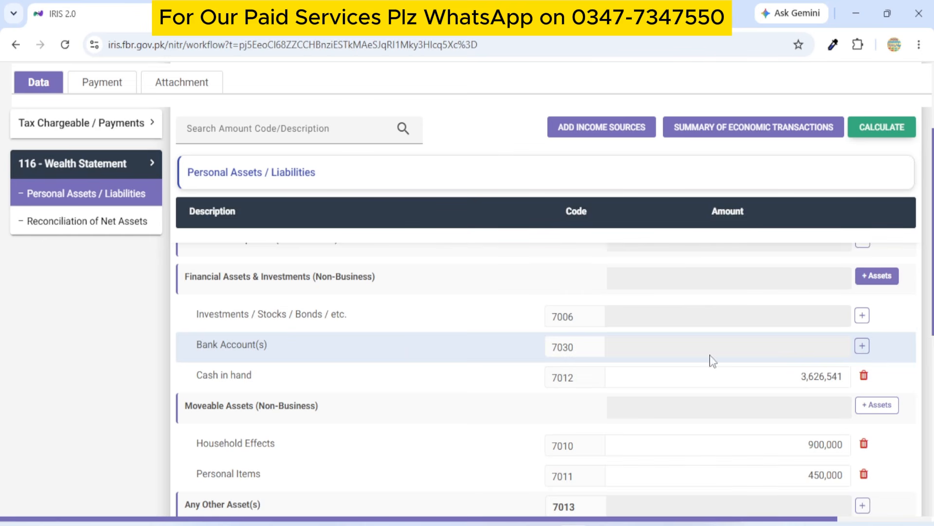
pyautogui.click(862, 346)
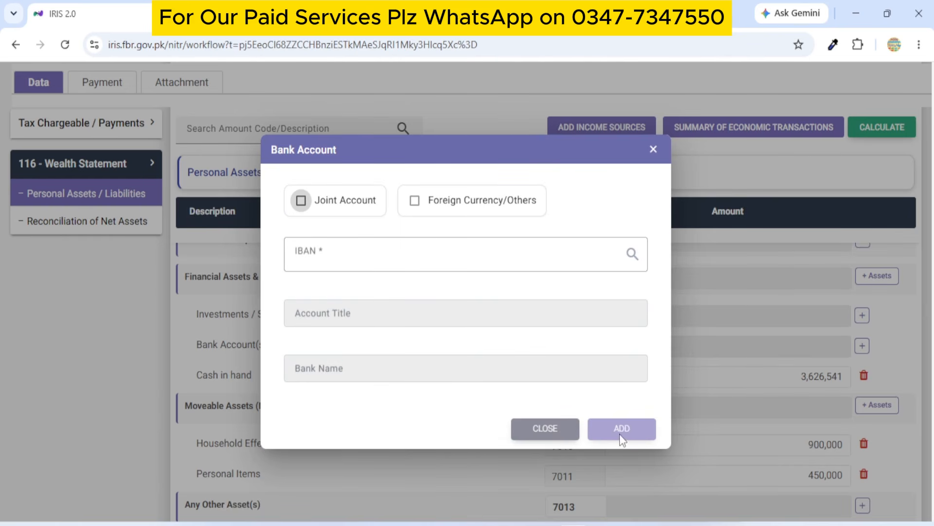
pyautogui.click(654, 151)
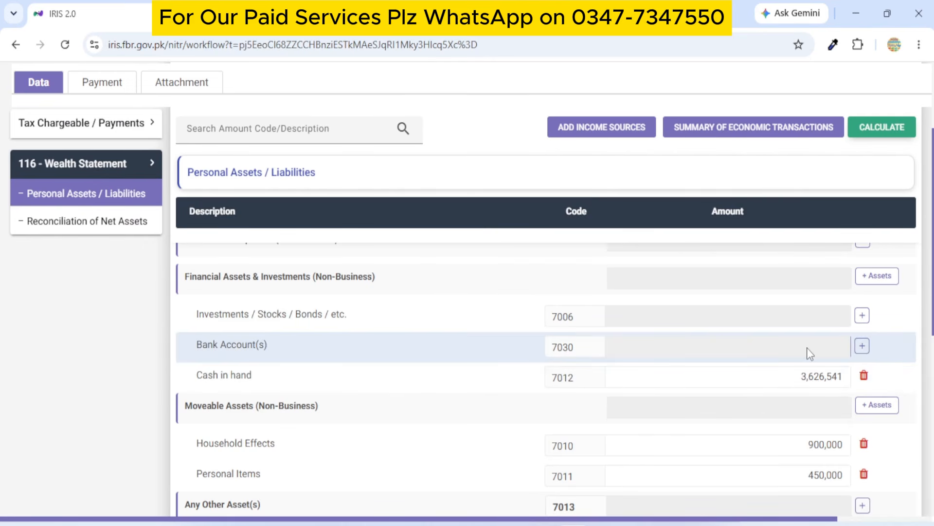
pyautogui.click(862, 315)
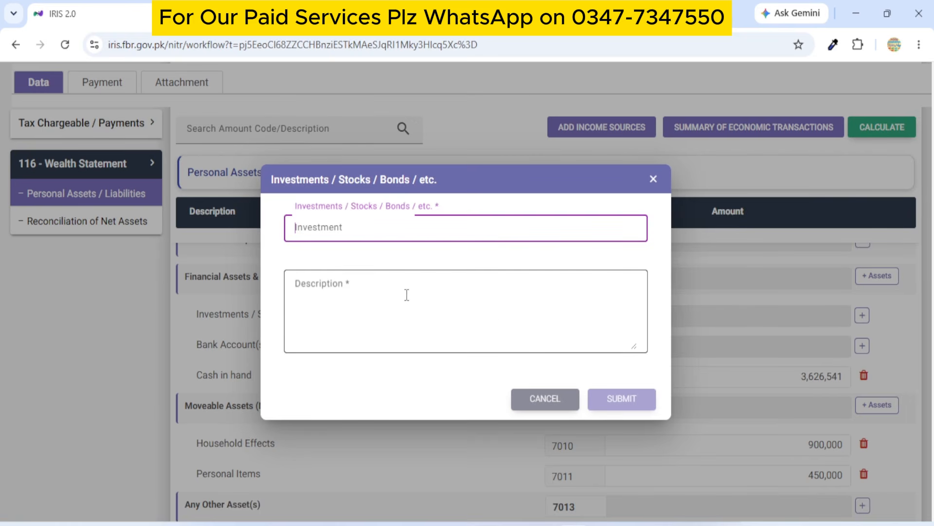
pyautogui.click(653, 179)
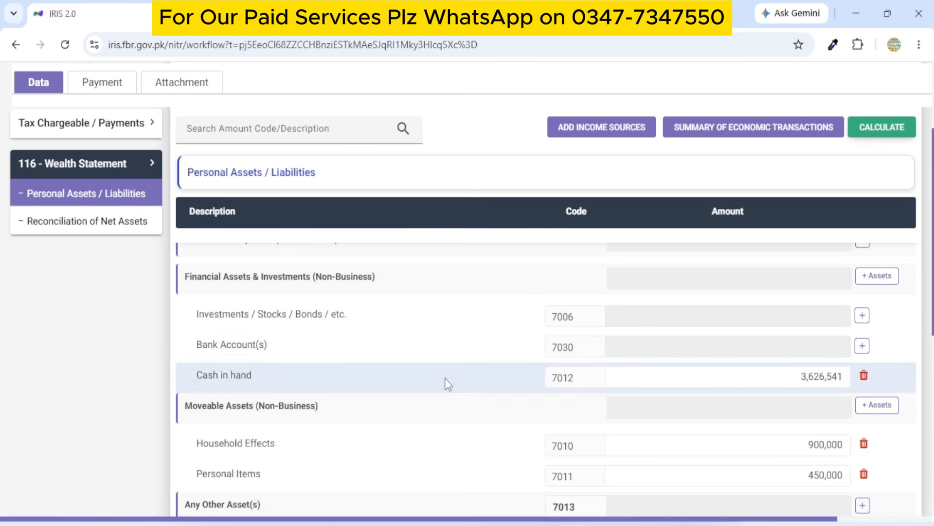
# Add Animal(s) (7005) and Motor Vehicle(s) (7008) rows under Moveable Assets (Non-Business).
pyautogui.moveTo(799, 376); pyautogui.dragTo(846, 375)
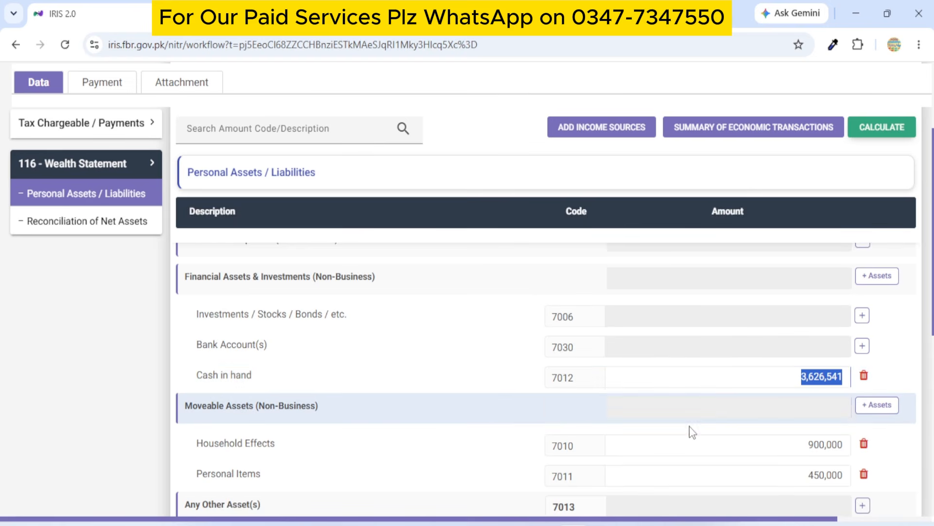
pyautogui.scroll(-2, 689, 432)
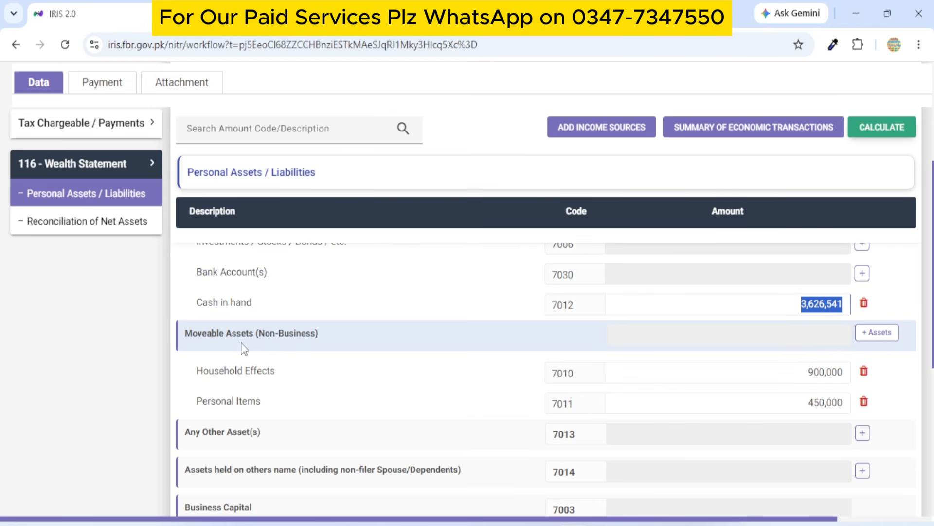
pyautogui.click(872, 336)
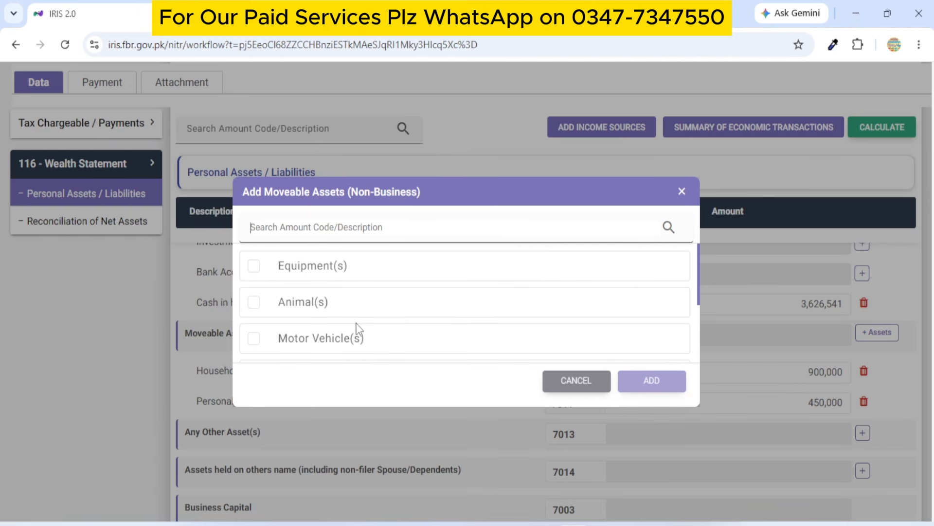
pyautogui.scroll(-2, 355, 333)
pyautogui.click(355, 334)
pyautogui.scroll(-1, 375, 319)
pyautogui.click(366, 325)
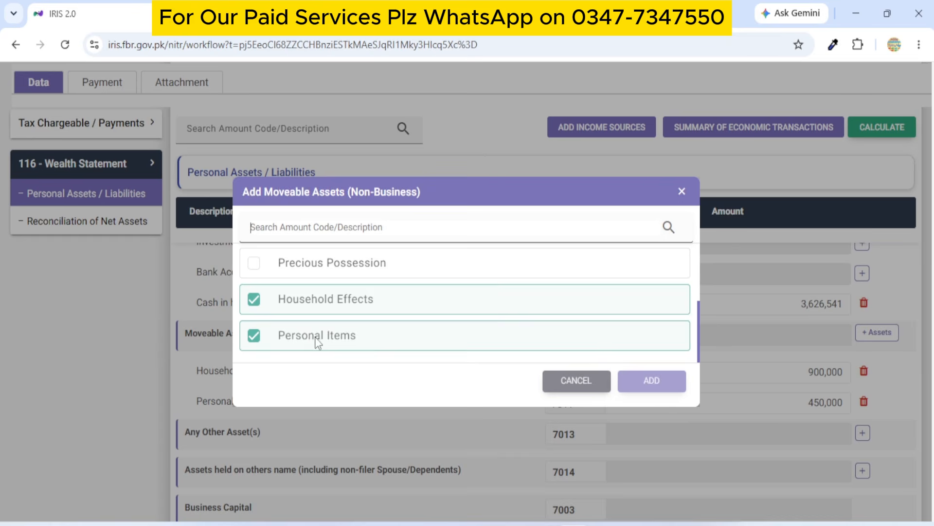
pyautogui.scroll(2, 332, 339)
pyautogui.scroll(1, 312, 292)
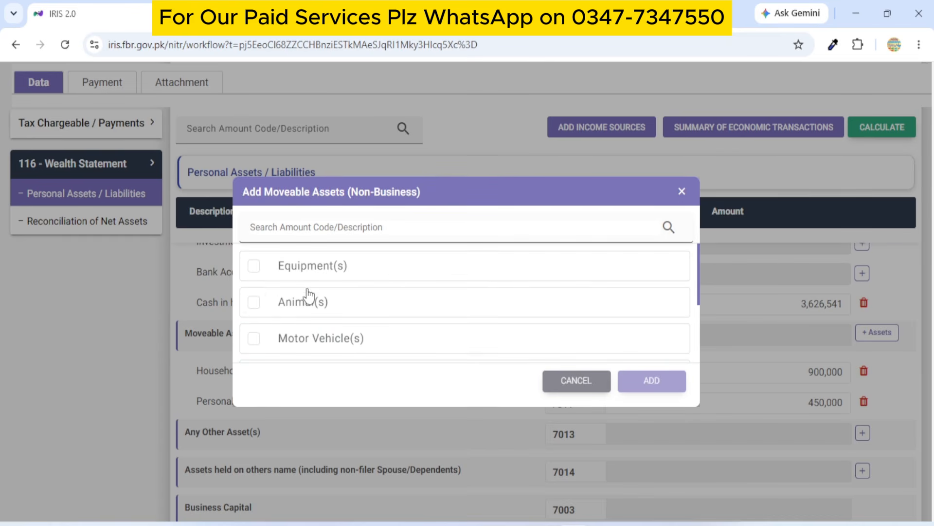
pyautogui.click(255, 305)
pyautogui.click(256, 339)
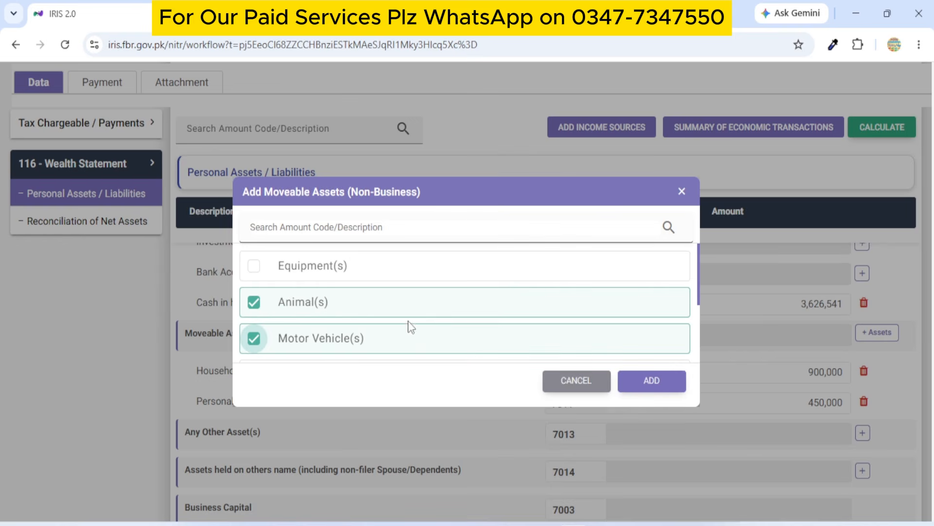
pyautogui.click(658, 384)
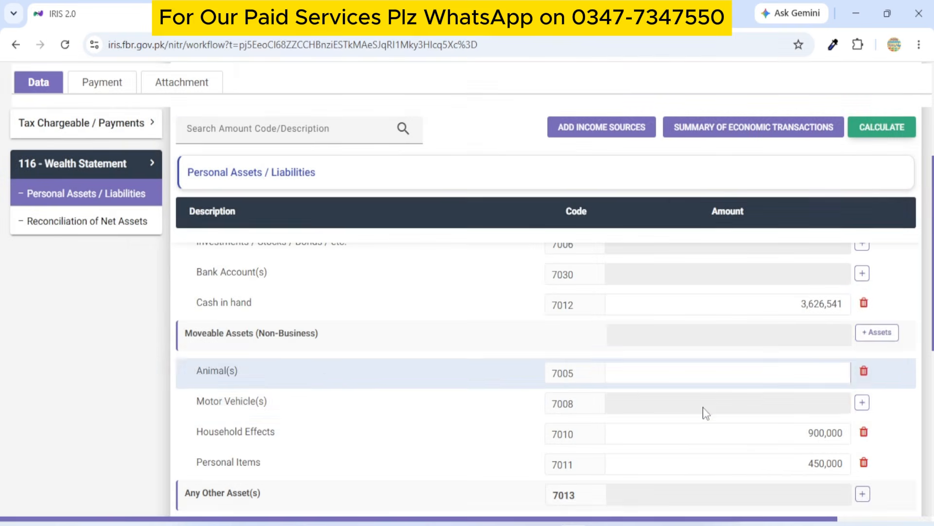
pyautogui.click(789, 370)
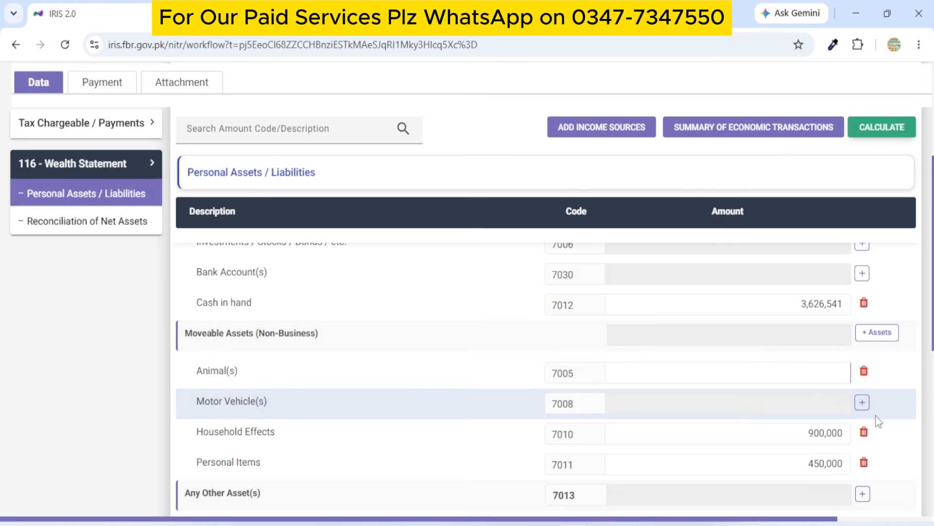
pyautogui.scroll(5, 451, 395)
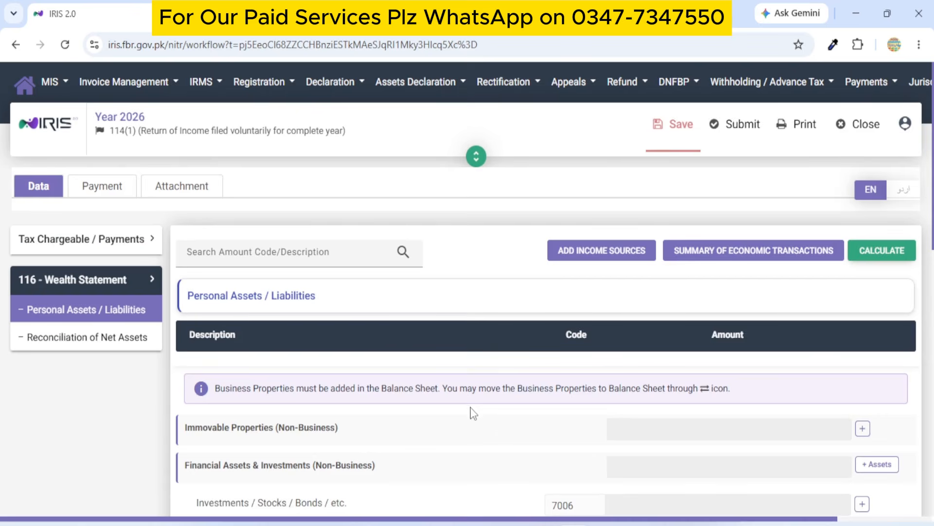
# Enter 500,000 as the Animal(s) amount under Moveable Assets (Non-Business).
pyautogui.scroll(-4, 471, 409)
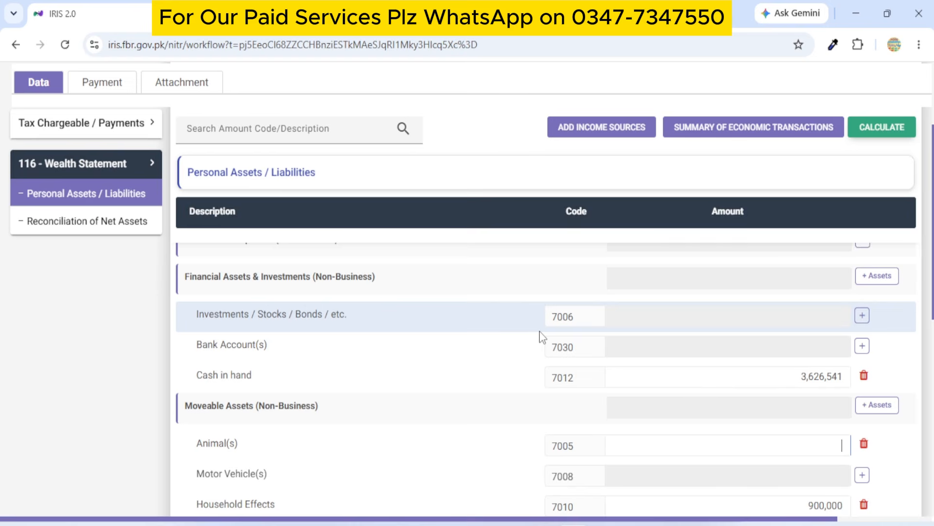
pyautogui.scroll(-1, 541, 336)
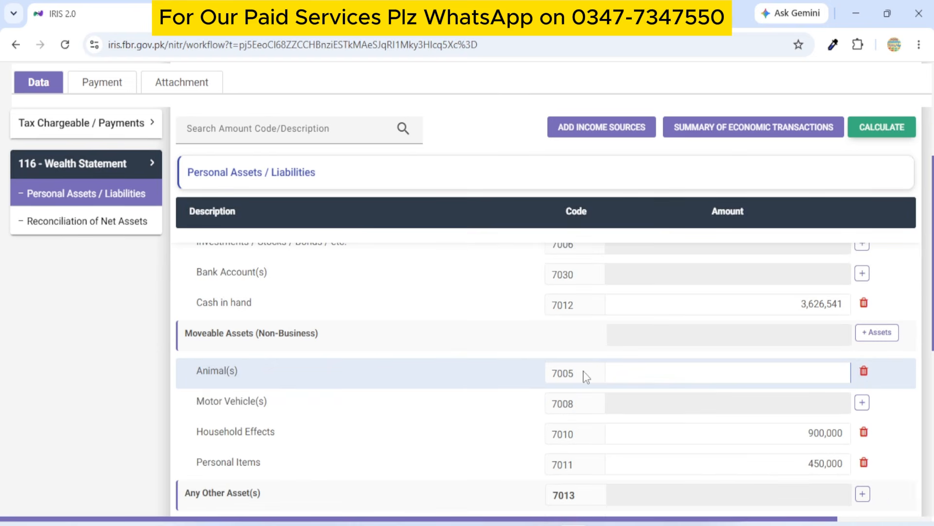
pyautogui.click(622, 365)
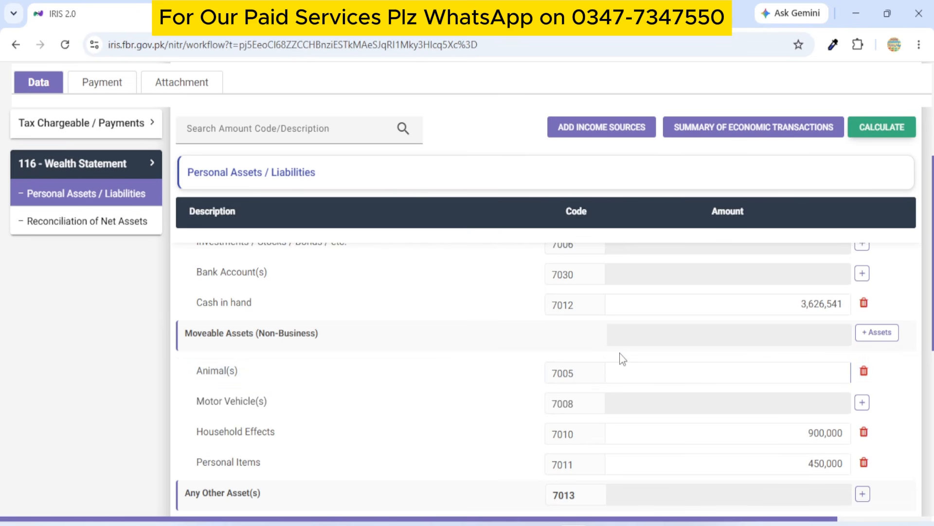
pyautogui.scroll(-3, 636, 384)
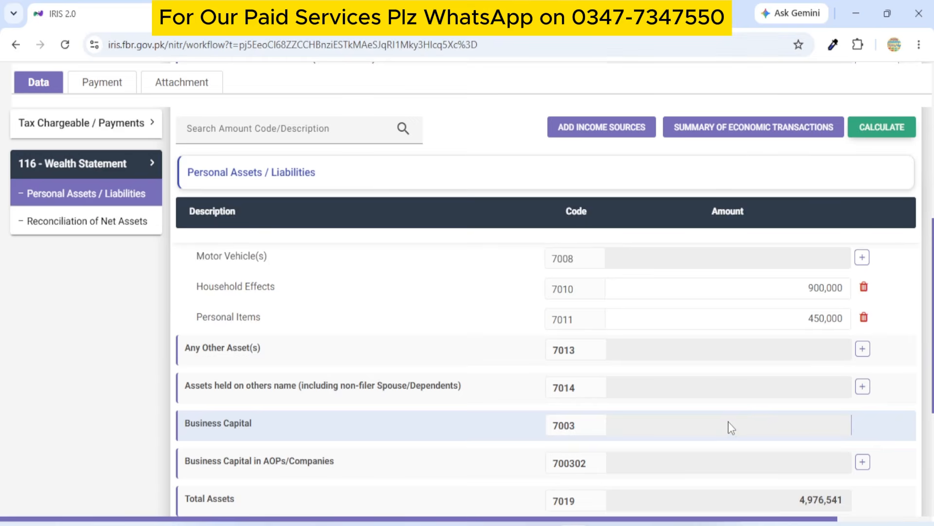
pyautogui.scroll(5, 730, 427)
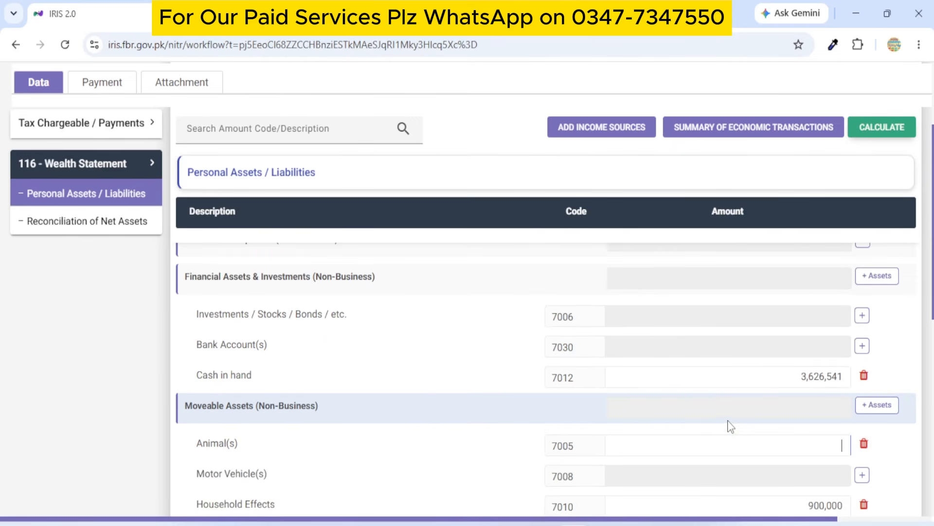
pyautogui.scroll(-2, 715, 419)
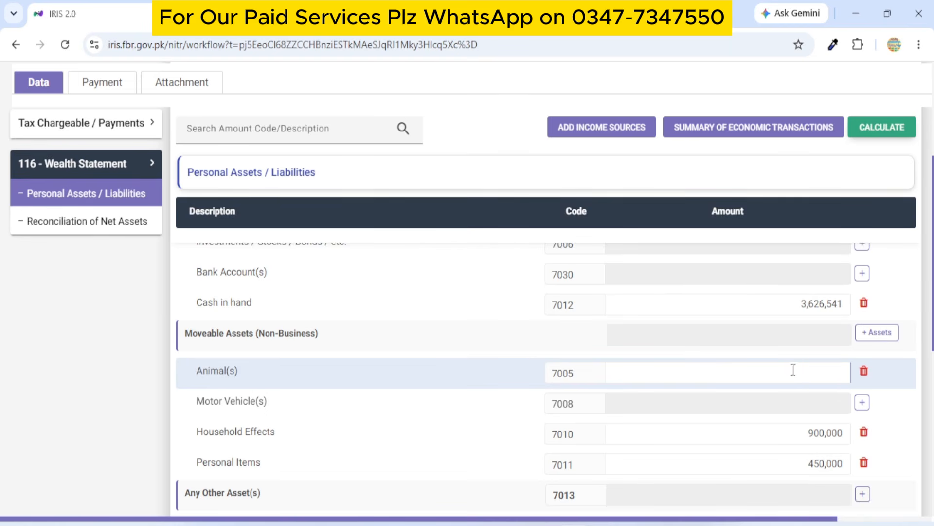
pyautogui.write('500000')
pyautogui.scroll(-2, 794, 341)
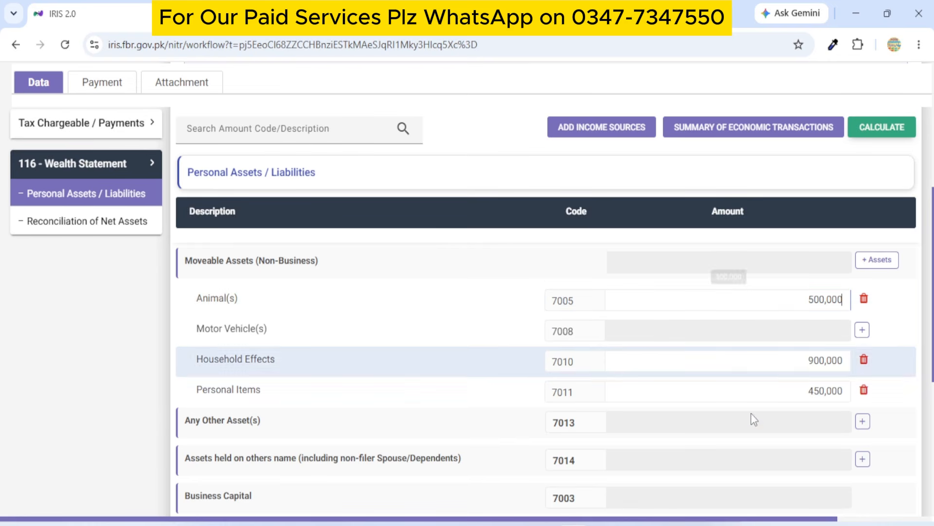
# Skip adding a motor vehicle and recalculate, bringing Total and Net Assets to 5,476,541.
pyautogui.click(862, 331)
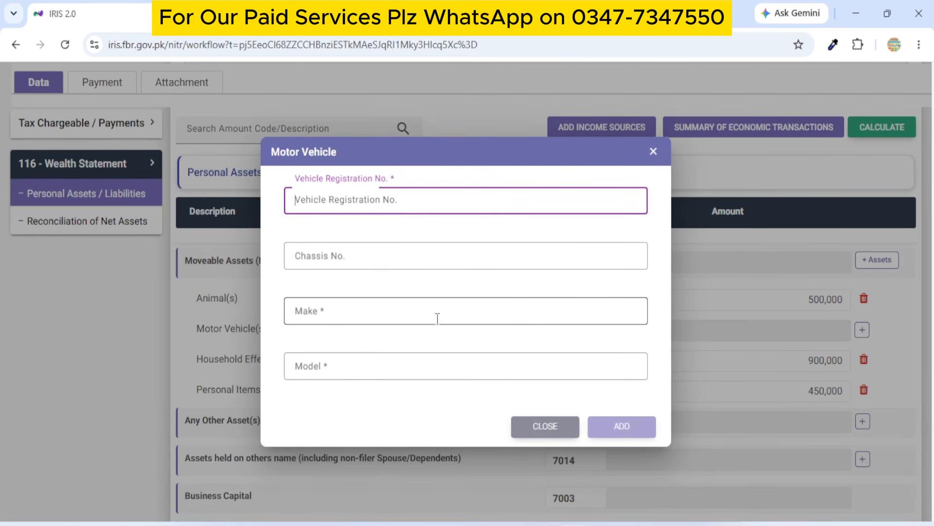
pyautogui.click(653, 152)
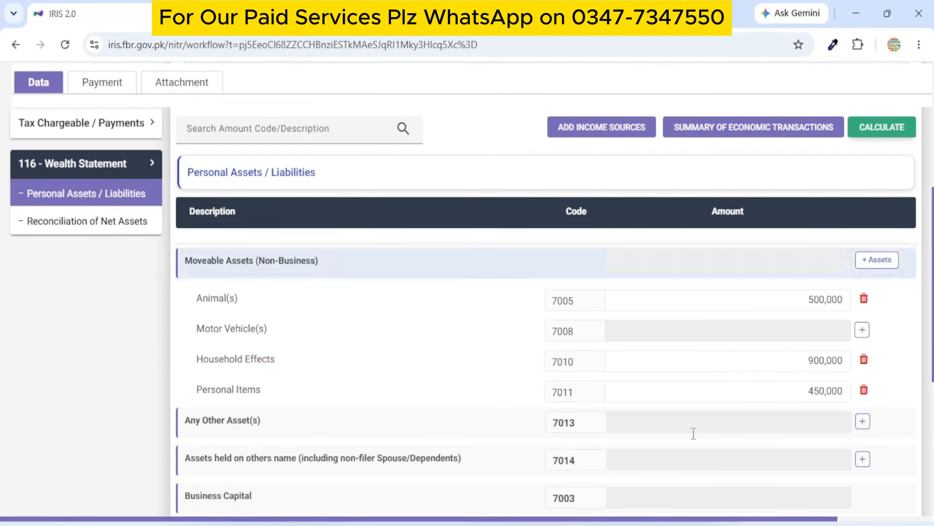
pyautogui.click(881, 128)
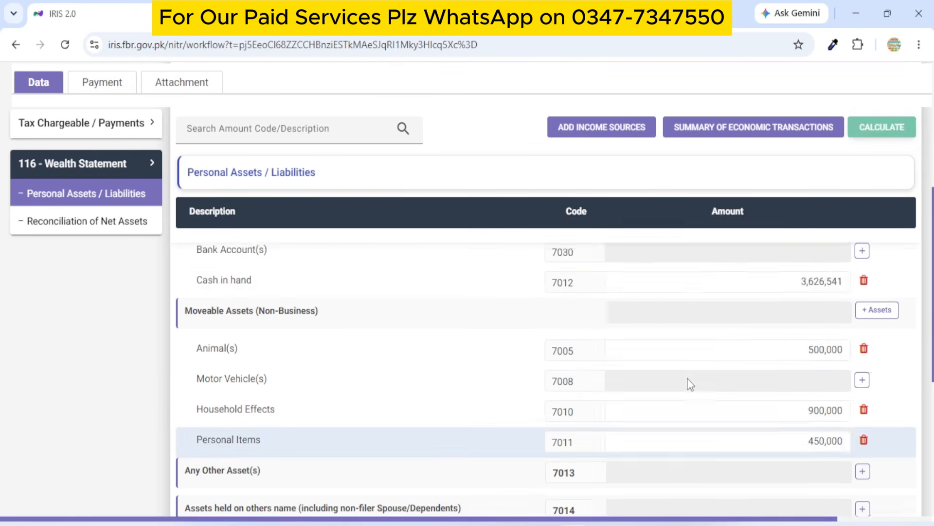
pyautogui.scroll(-15, 690, 382)
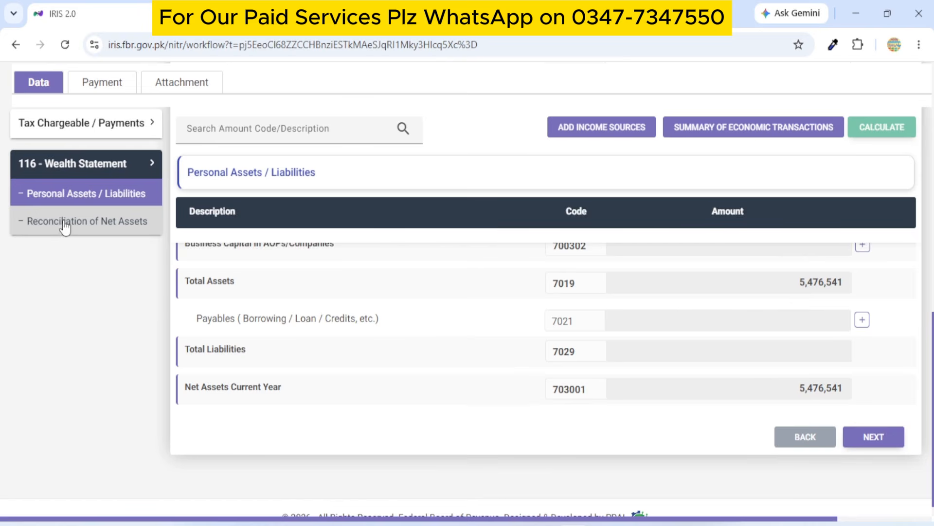
# Copy the current-year net assets 5,476,541 into Net Assets Previous Year in the reconciliation.
pyautogui.click(60, 226)
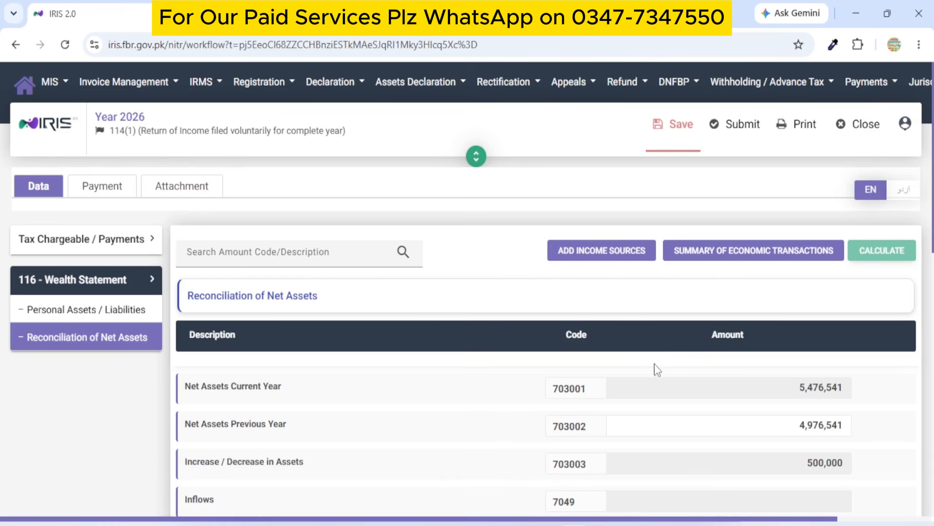
pyautogui.scroll(-2, 633, 411)
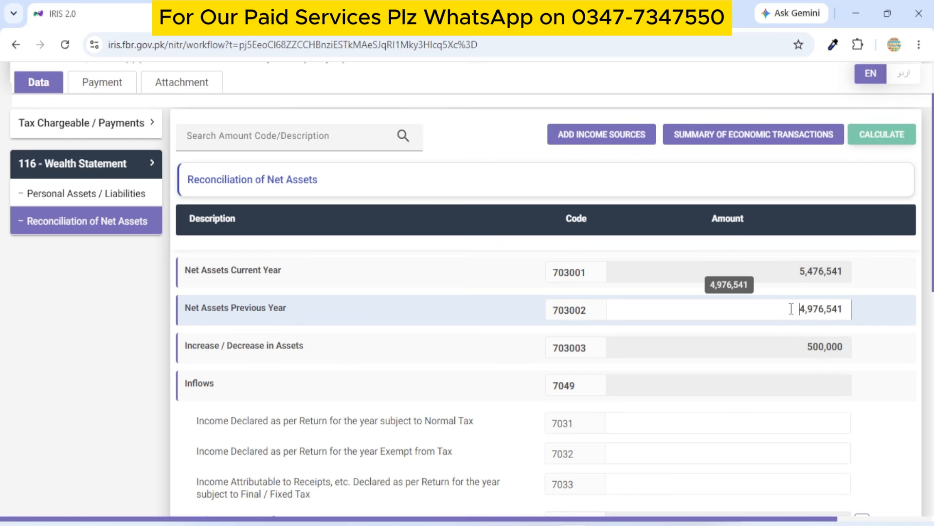
pyautogui.moveTo(791, 308); pyautogui.dragTo(850, 310)
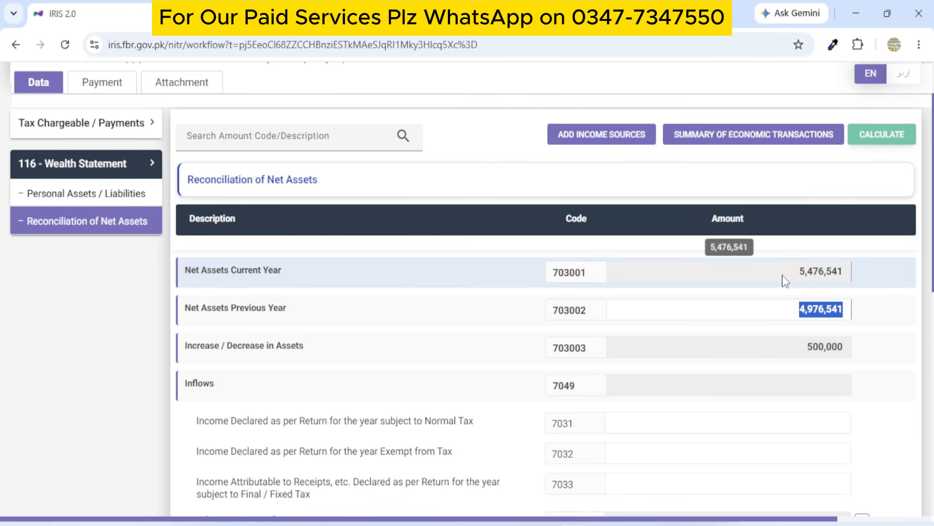
pyautogui.moveTo(798, 271); pyautogui.dragTo(850, 272)
pyautogui.hotkey('ctrl', 'c')
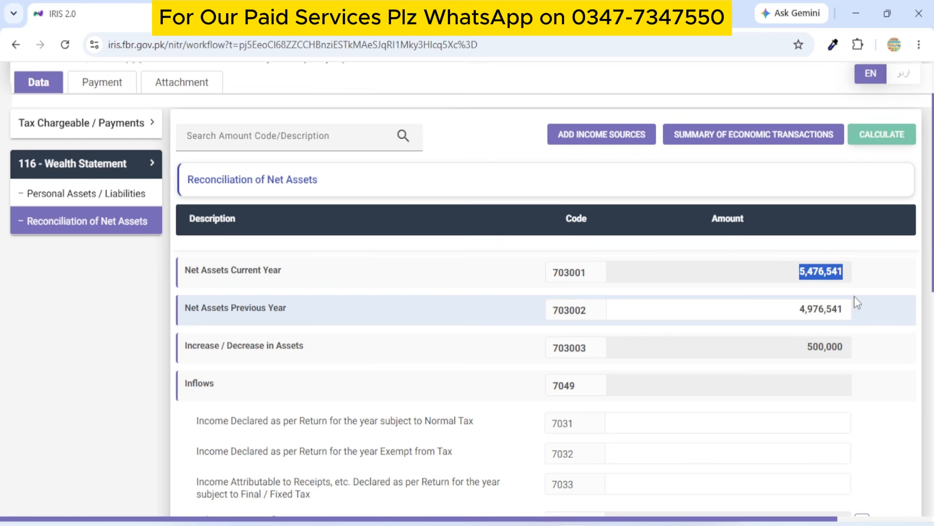
pyautogui.moveTo(799, 309); pyautogui.dragTo(850, 310)
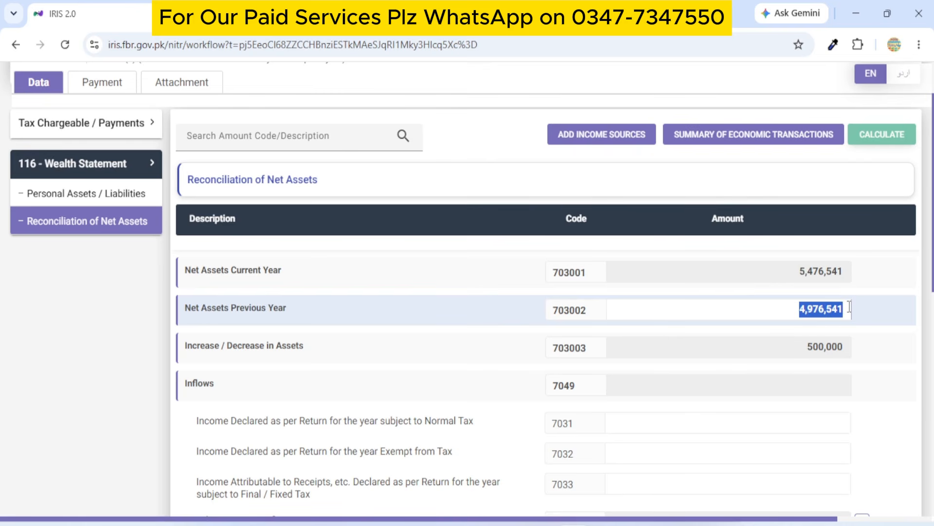
pyautogui.hotkey('ctrl', 'v')
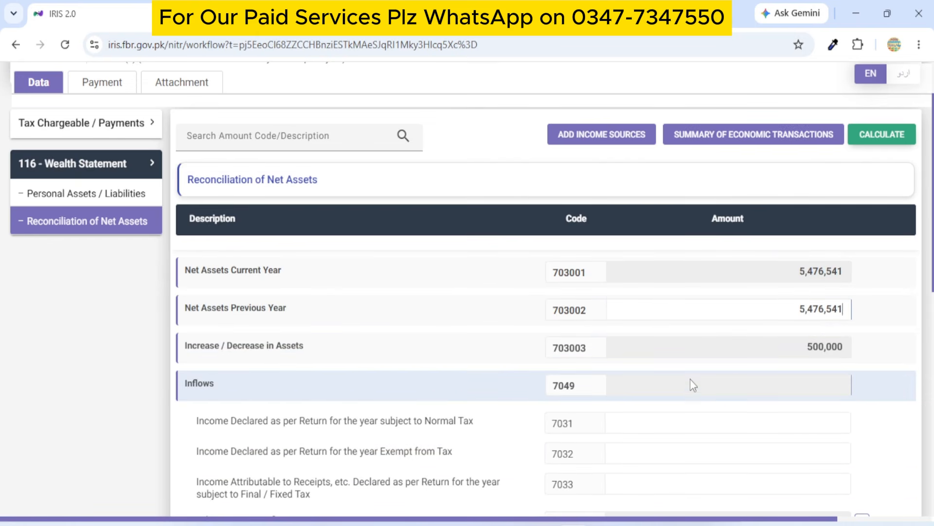
# Paste 500,000 over the Net Assets Previous Year amount.
pyautogui.scroll(-10, 907, 299)
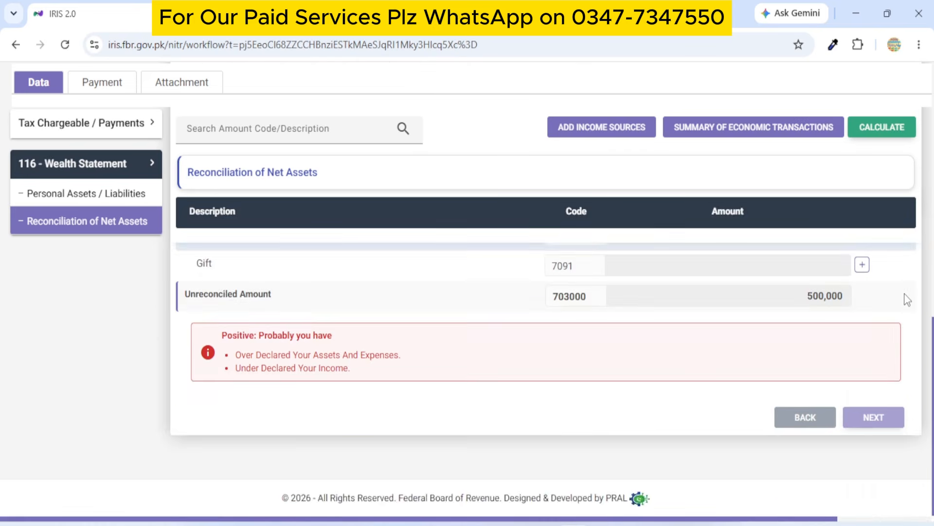
pyautogui.scroll(2, 908, 299)
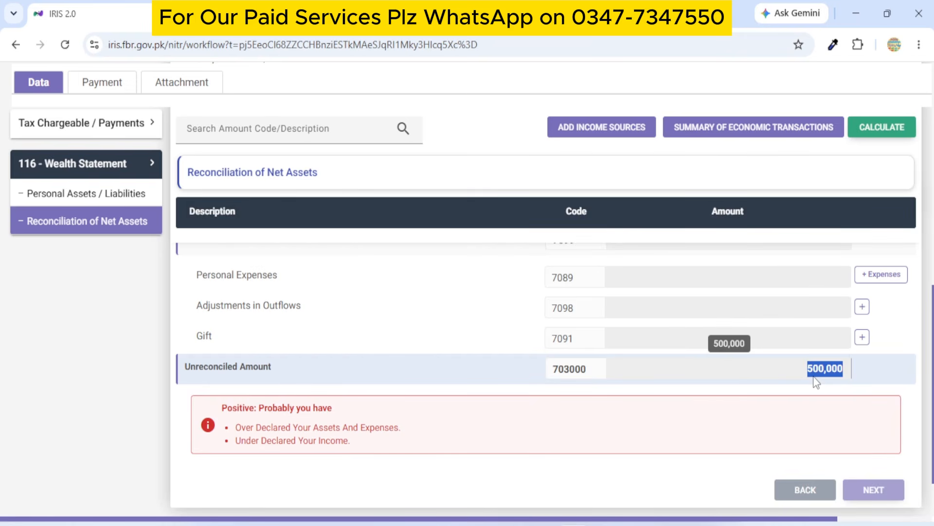
pyautogui.scroll(10, 816, 382)
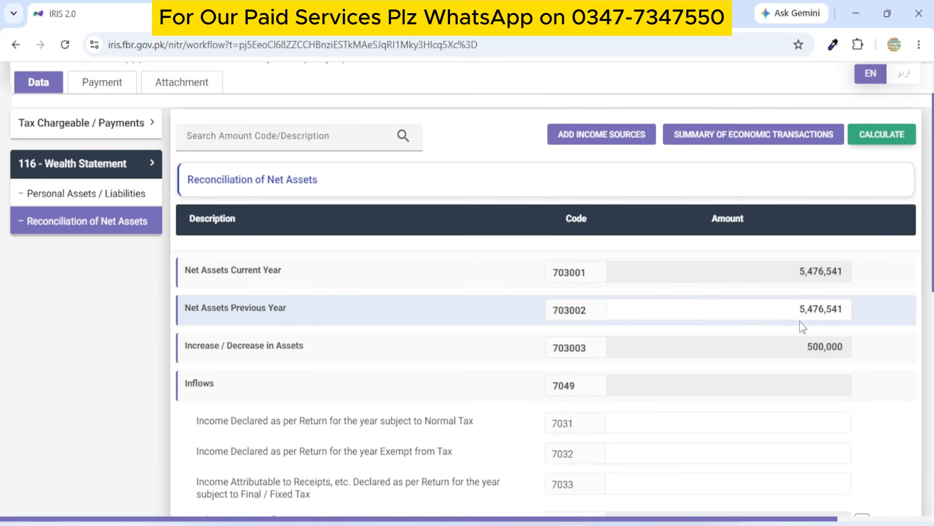
pyautogui.moveTo(799, 311); pyautogui.dragTo(849, 314)
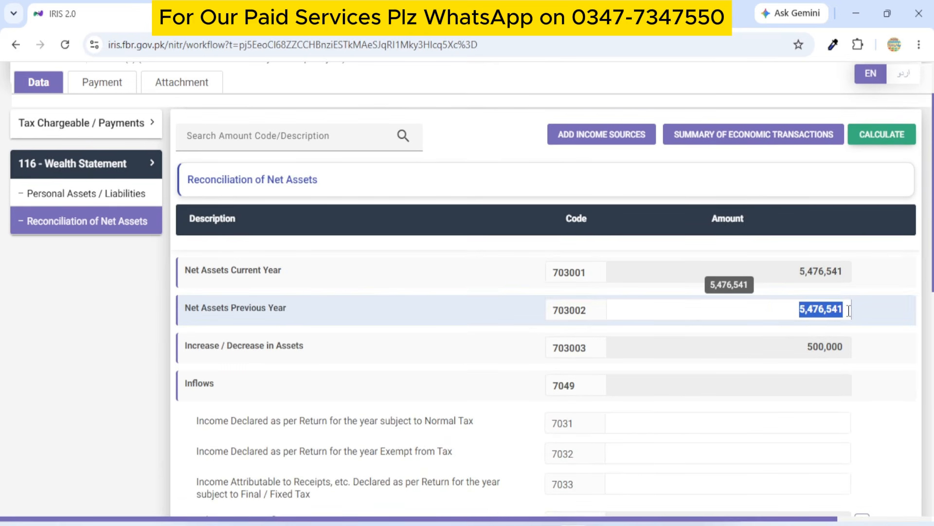
pyautogui.write('500,000')
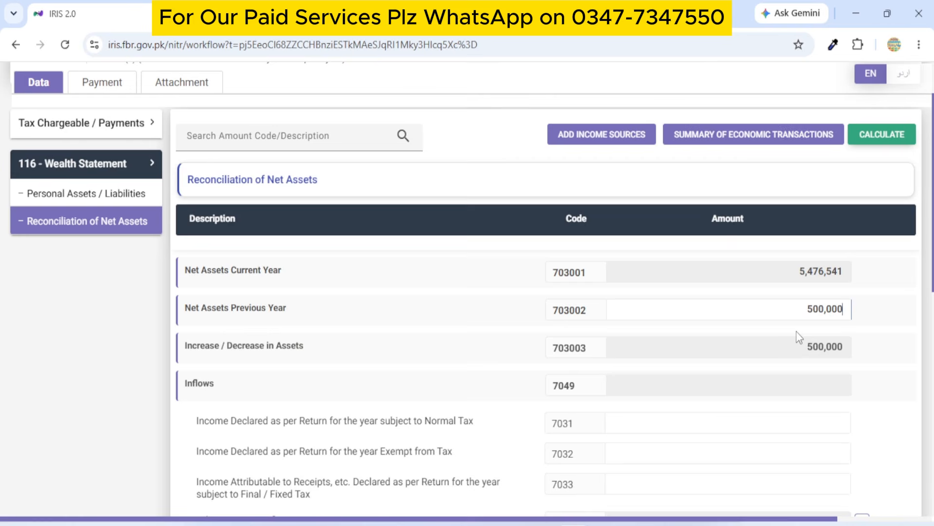
# Recalculate the reconciliation; Previous Year returns to 4,976,541 and 500,000 stays unreconciled.
pyautogui.scroll(-7, 796, 336)
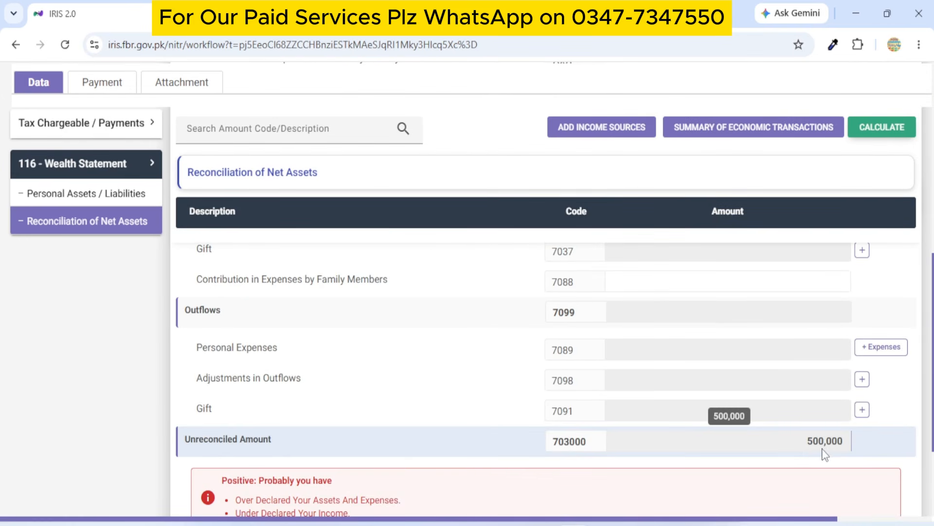
pyautogui.scroll(10, 835, 445)
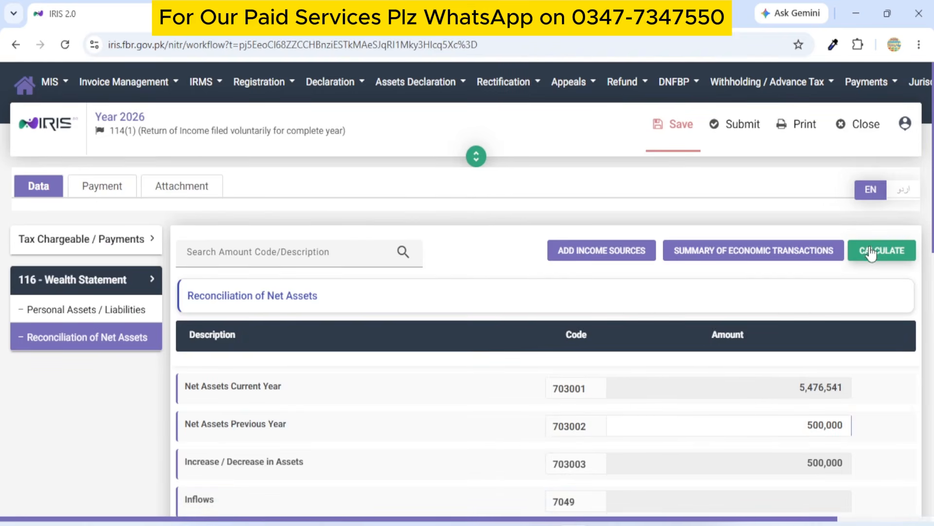
pyautogui.click(870, 253)
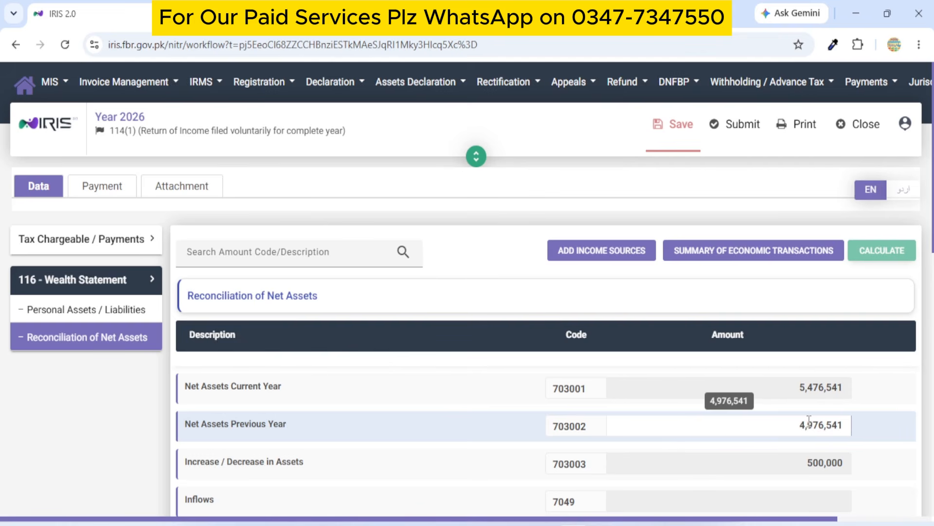
pyautogui.scroll(-10, 809, 420)
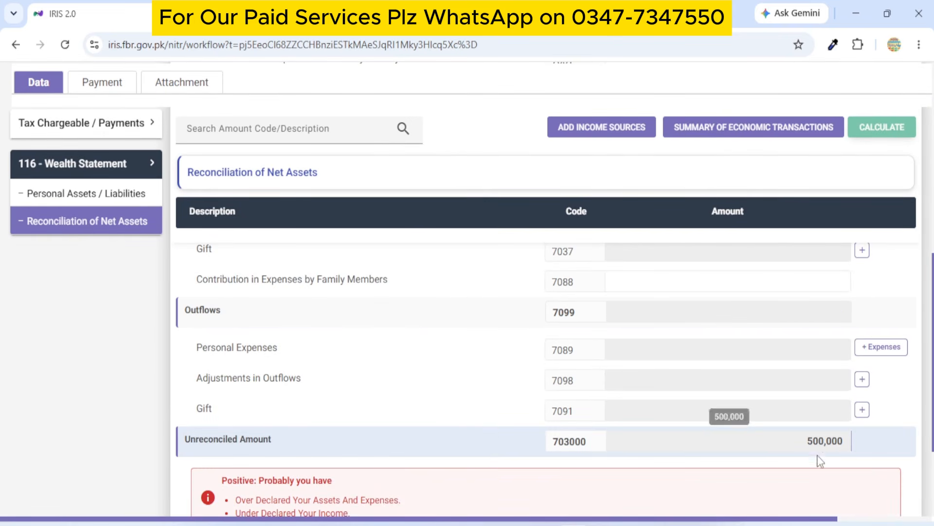
pyautogui.scroll(3, 567, 383)
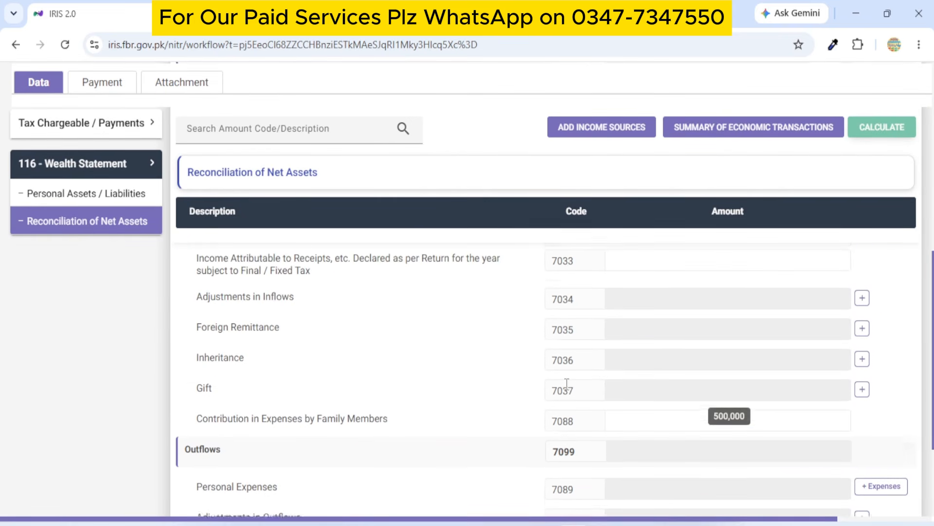
# Clear the 500,000 Animal(s) amount in Personal Assets / Liabilities and recalculate.
pyautogui.click(61, 195)
pyautogui.scroll(-3, 632, 376)
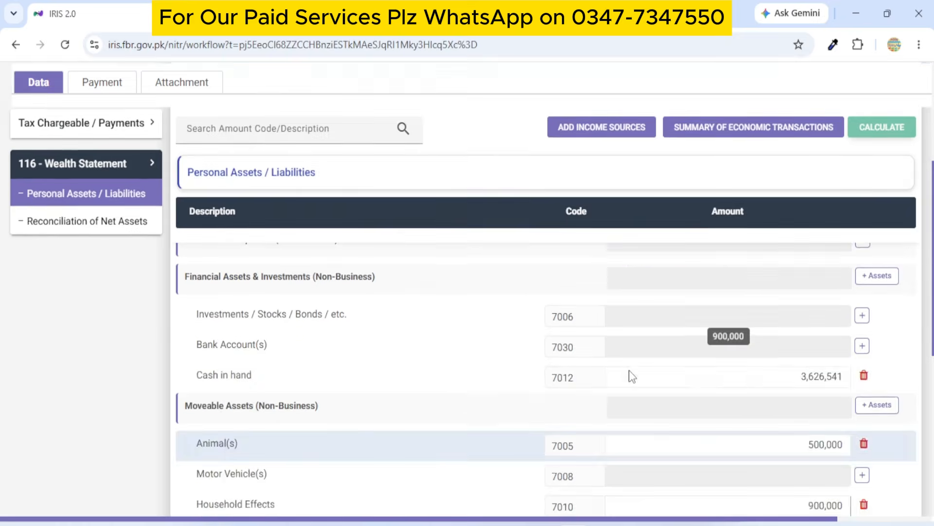
pyautogui.scroll(-5, 632, 370)
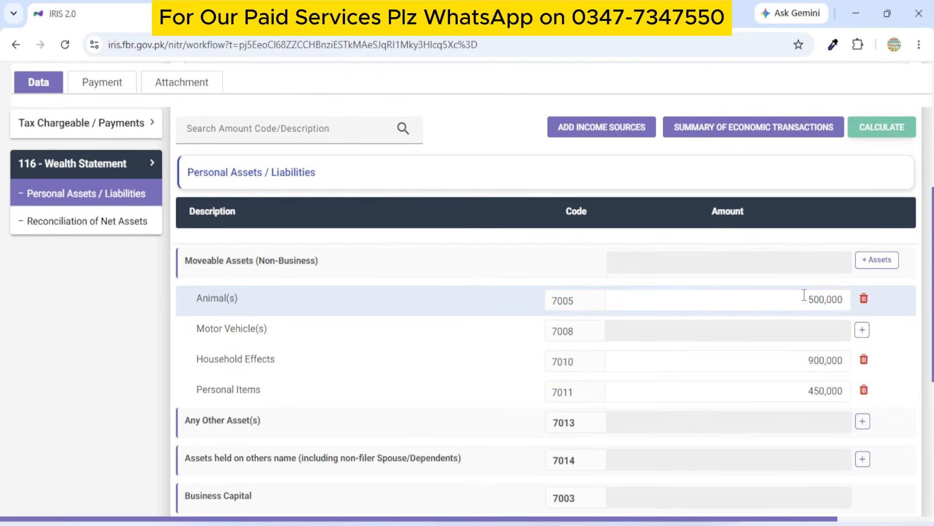
pyautogui.doubleClick(804, 296)
pyautogui.press('BackSpace')
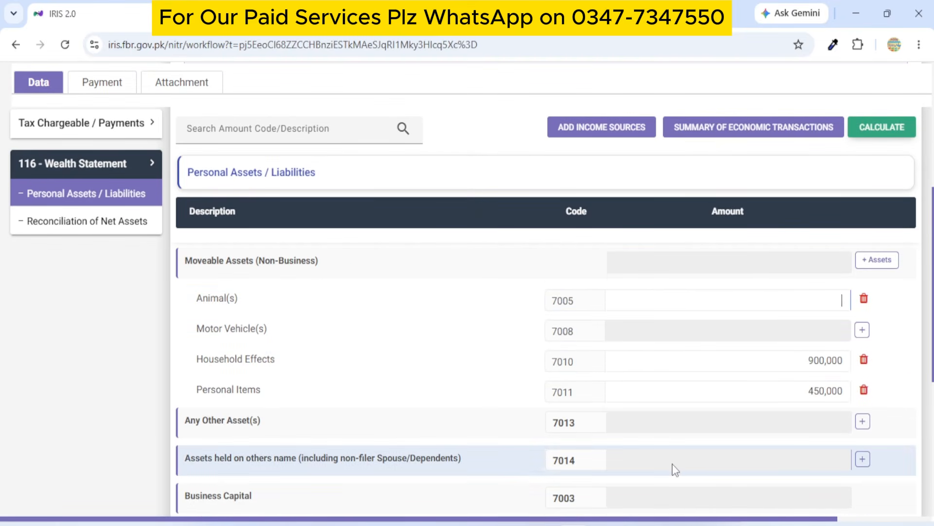
pyautogui.click(883, 128)
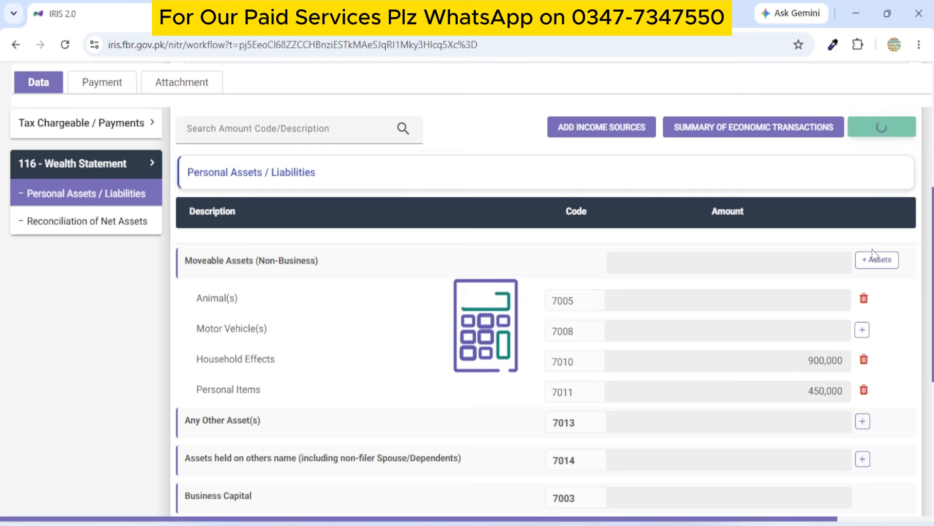
# Return to Reconciliation of Net Assets to confirm the Unreconciled Amount is 0.
pyautogui.click(130, 222)
pyautogui.scroll(-6, 536, 356)
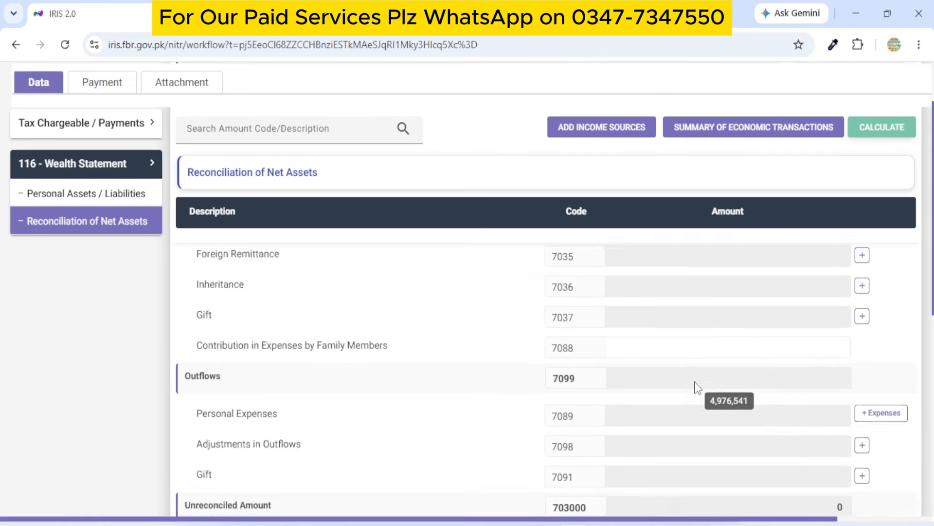
pyautogui.scroll(-3, 705, 390)
pyautogui.scroll(5, 779, 373)
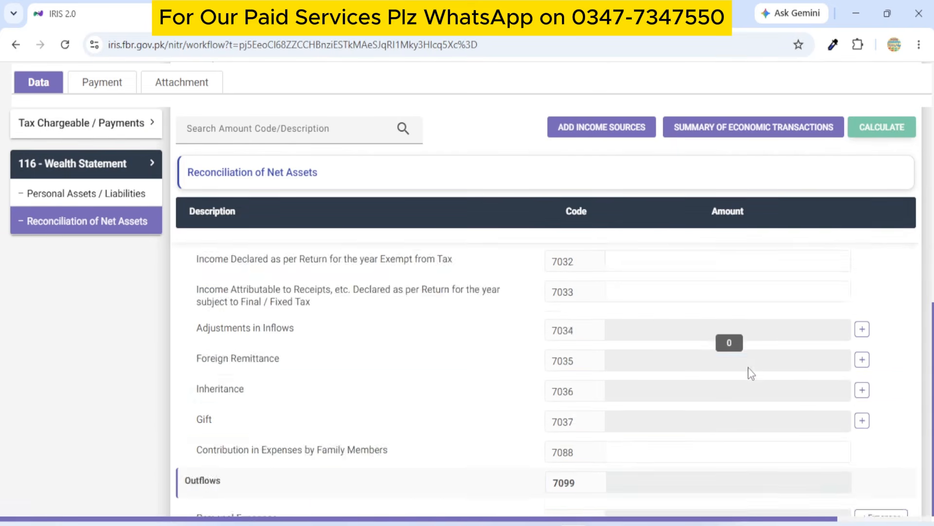
pyautogui.scroll(5, 749, 372)
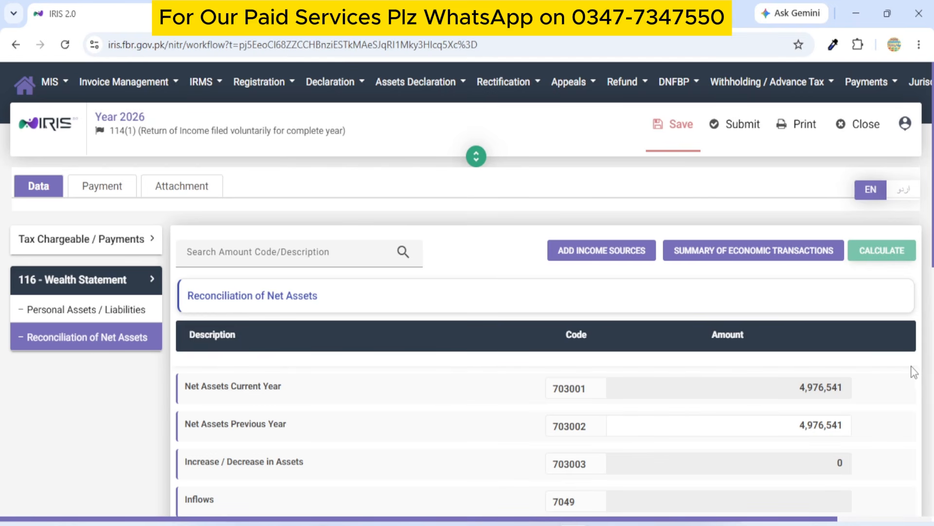
# Review Reconciliation of Net Assets showing 4,976,541 for both years with zero change.
pyautogui.scroll(-10, 851, 381)
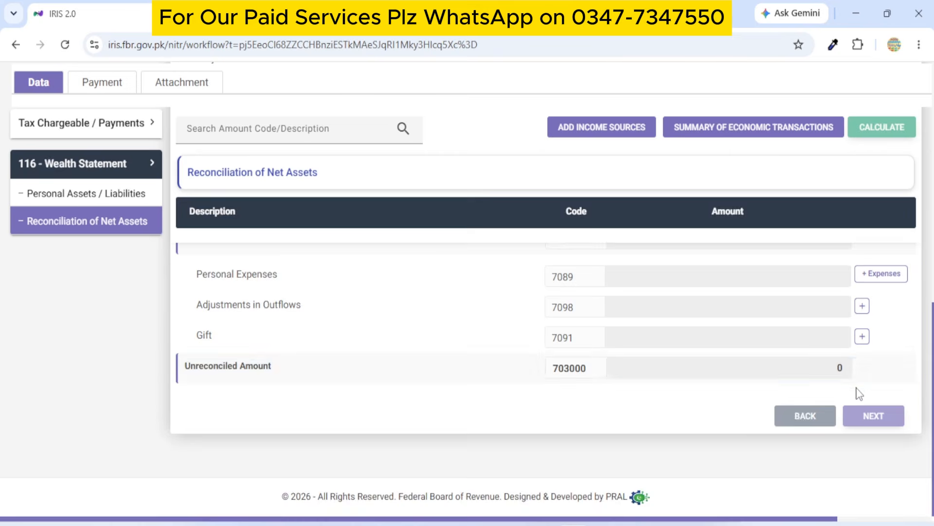
pyautogui.scroll(10, 860, 393)
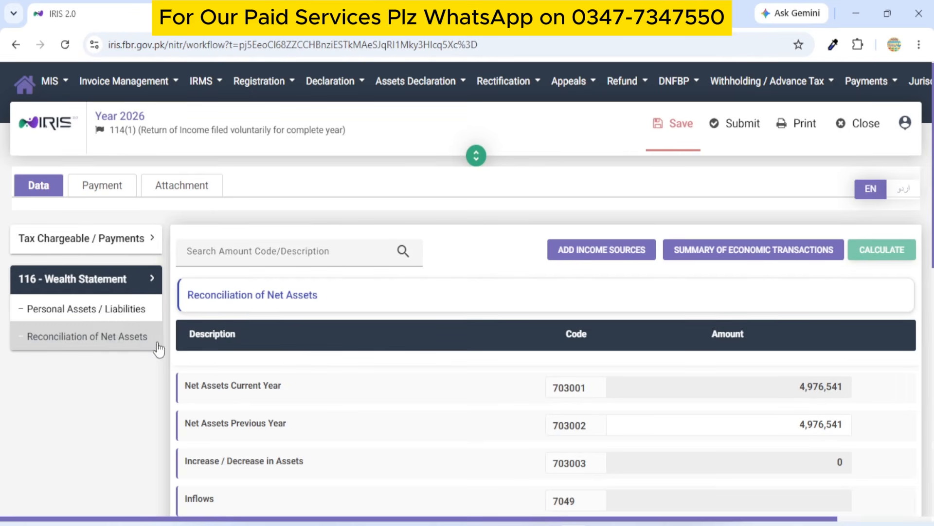
pyautogui.click(158, 344)
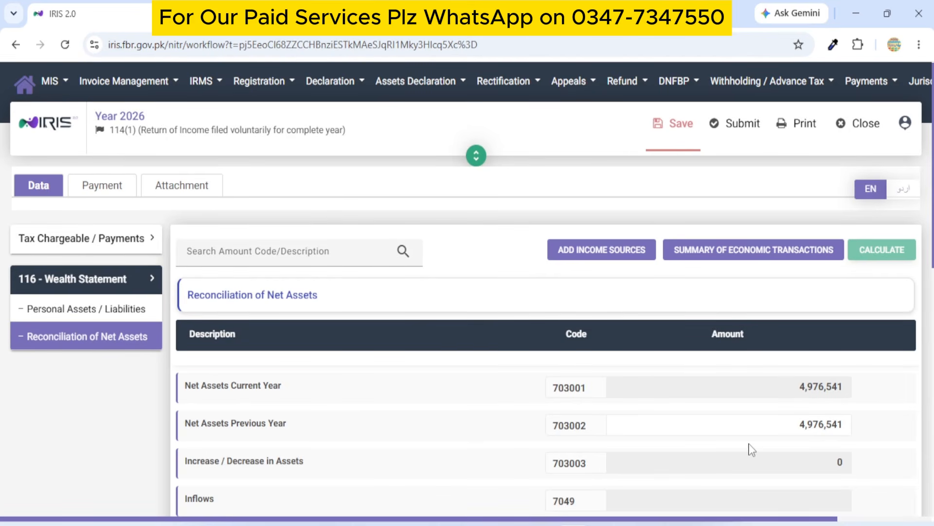
pyautogui.scroll(-3, 752, 440)
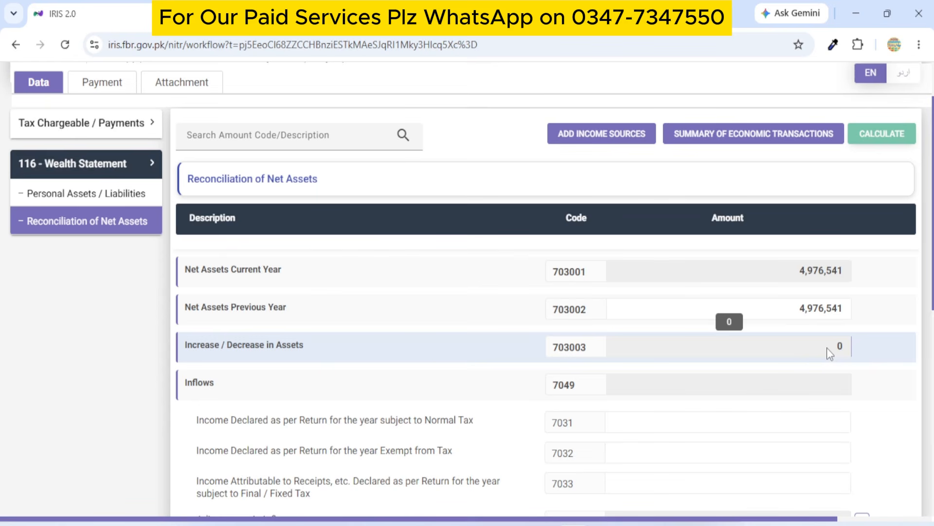
pyautogui.scroll(-7, 762, 407)
pyautogui.scroll(9, 761, 402)
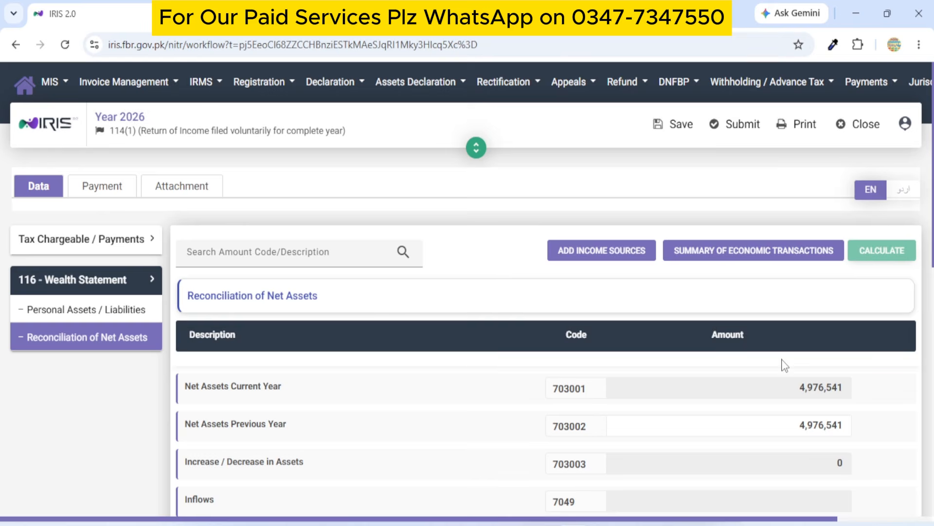
pyautogui.scroll(-2, 782, 365)
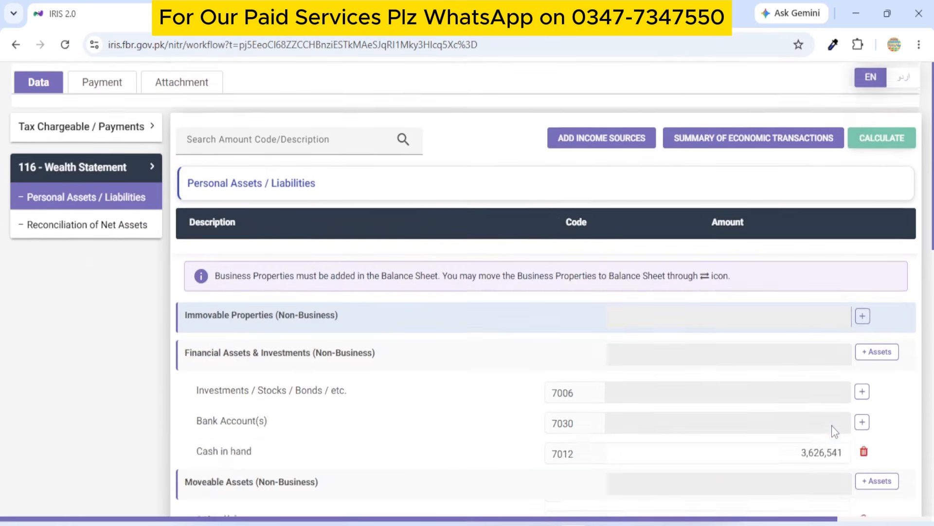
pyautogui.scroll(-10, 832, 425)
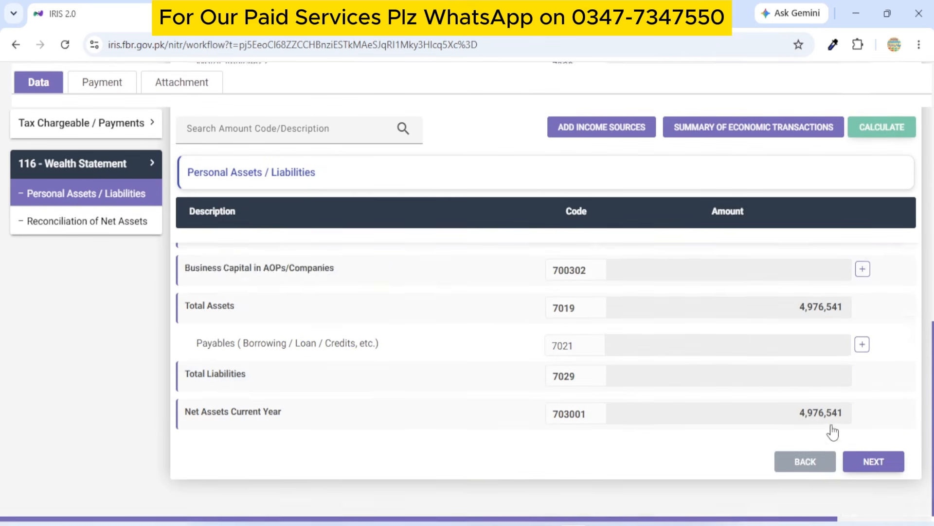
pyautogui.scroll(10, 823, 419)
pyautogui.scroll(-6, 811, 411)
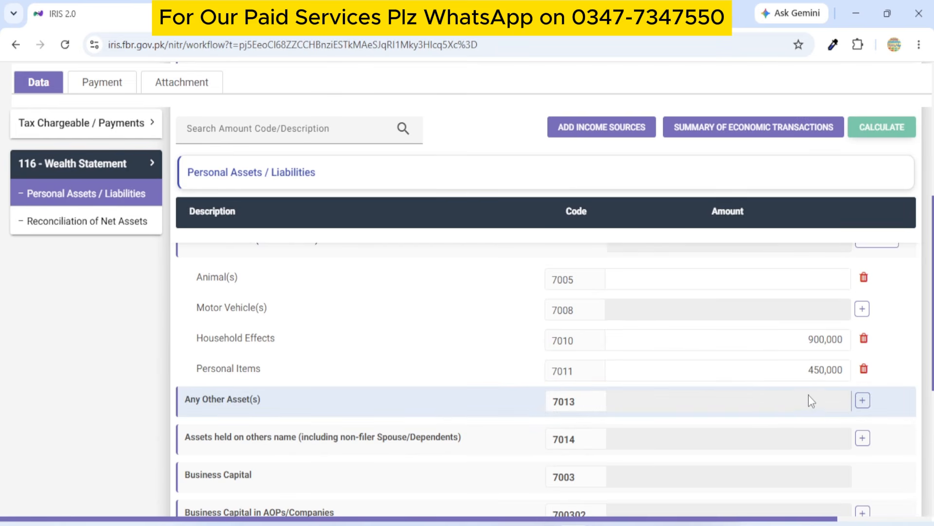
pyautogui.scroll(4, 808, 395)
pyautogui.scroll(-3, 774, 397)
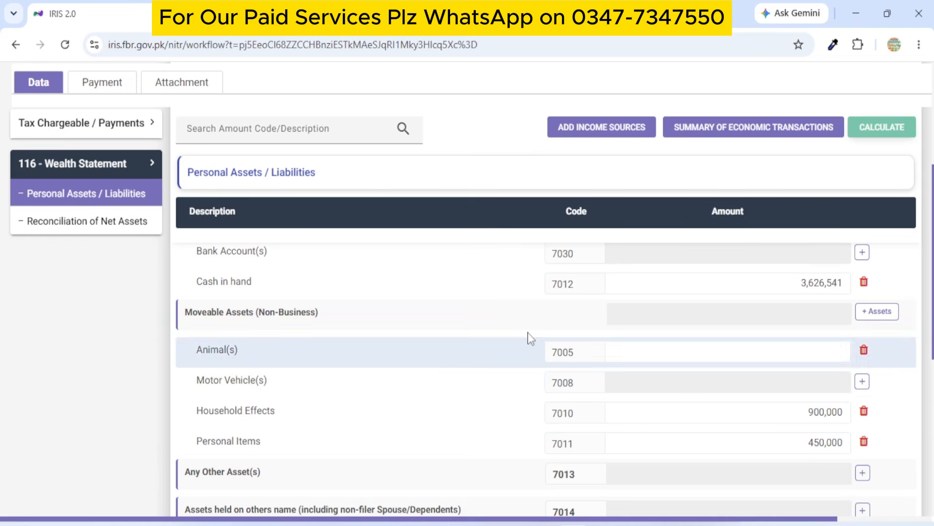
pyautogui.click(64, 224)
pyautogui.scroll(-8, 722, 390)
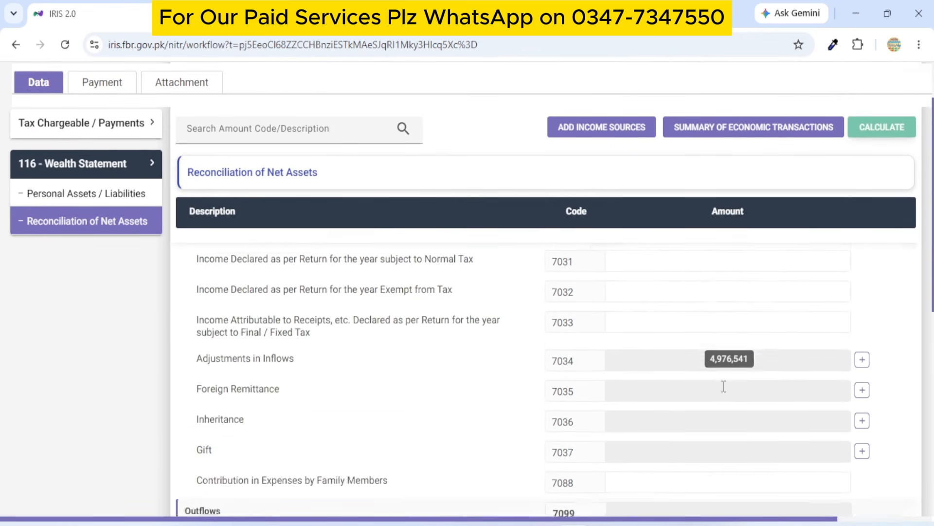
pyautogui.scroll(10, 781, 390)
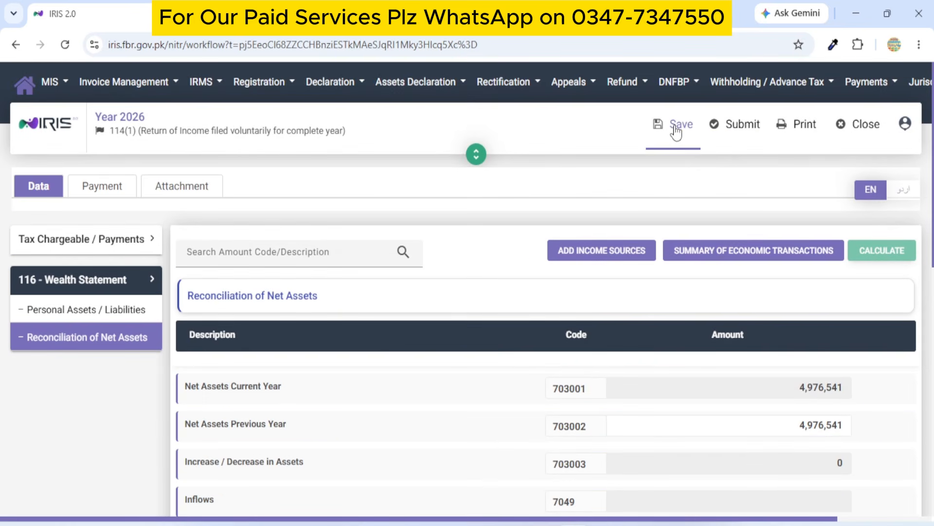
# Save and try submitting the return; dismiss the missing Personal Expenses (7089) error.
pyautogui.click(675, 127)
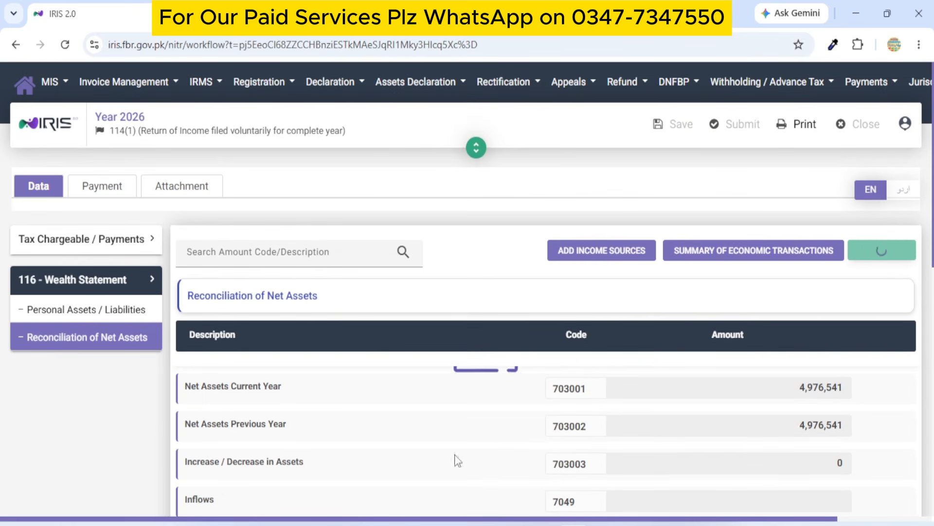
pyautogui.click(742, 124)
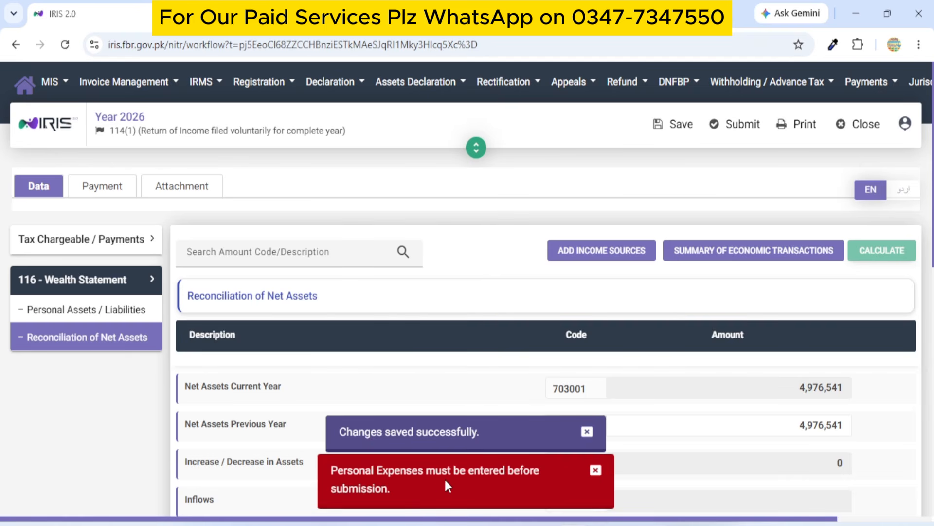
pyautogui.click(596, 469)
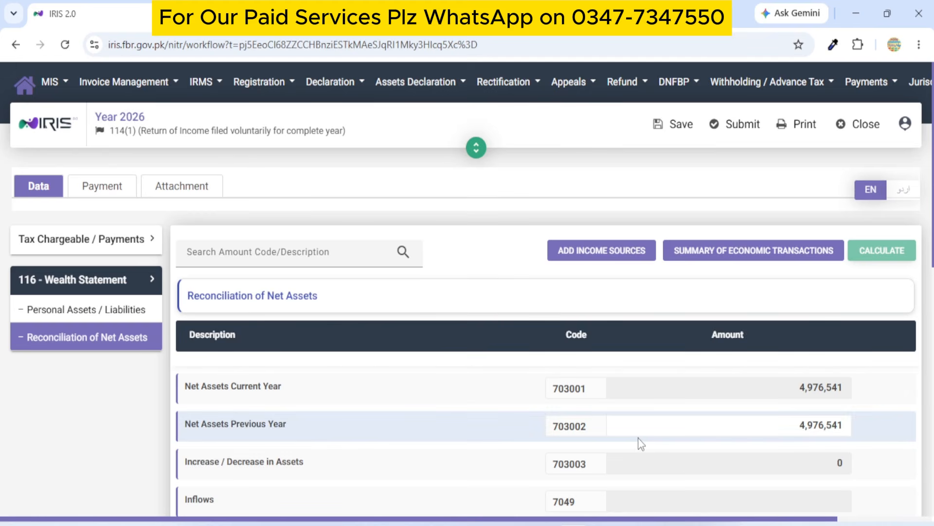
pyautogui.scroll(-5, 638, 437)
pyautogui.scroll(-3, 638, 436)
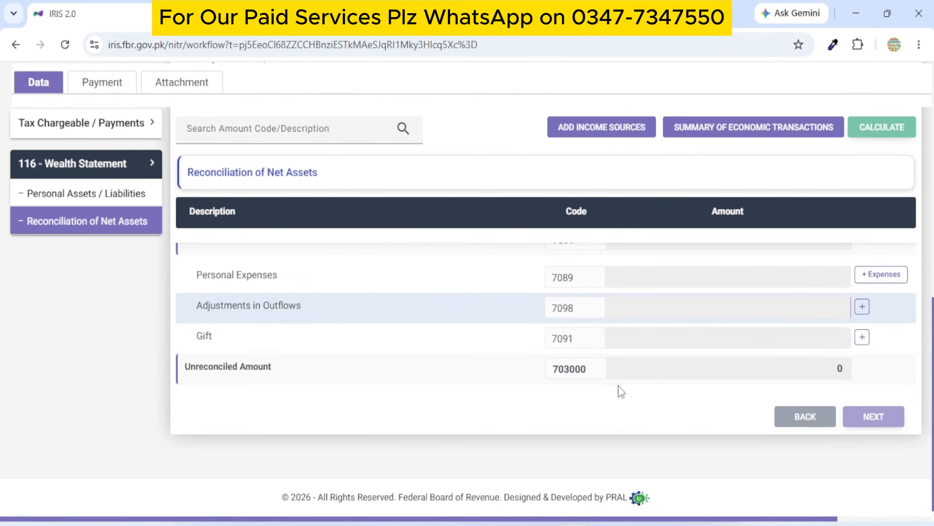
pyautogui.scroll(2, 618, 388)
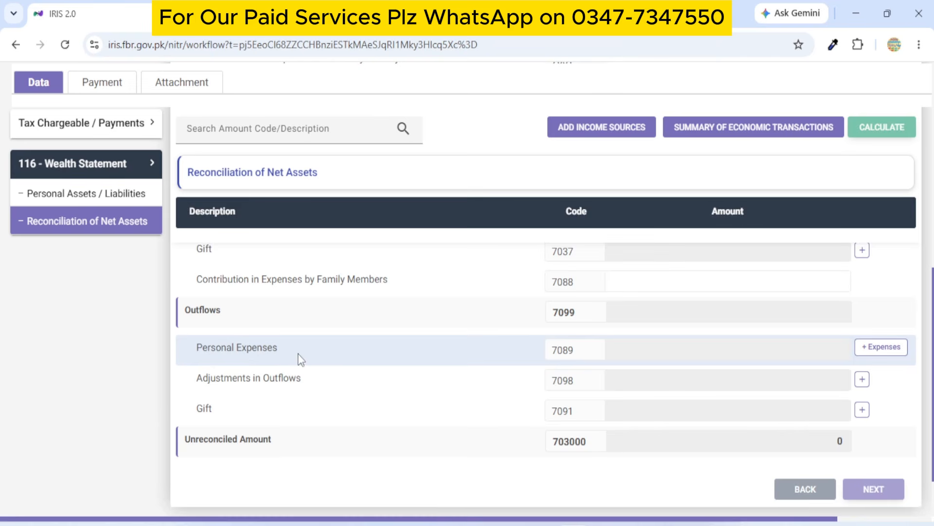
# Add the Other Personal / Household Expenses category under Personal Expenses.
pyautogui.click(884, 347)
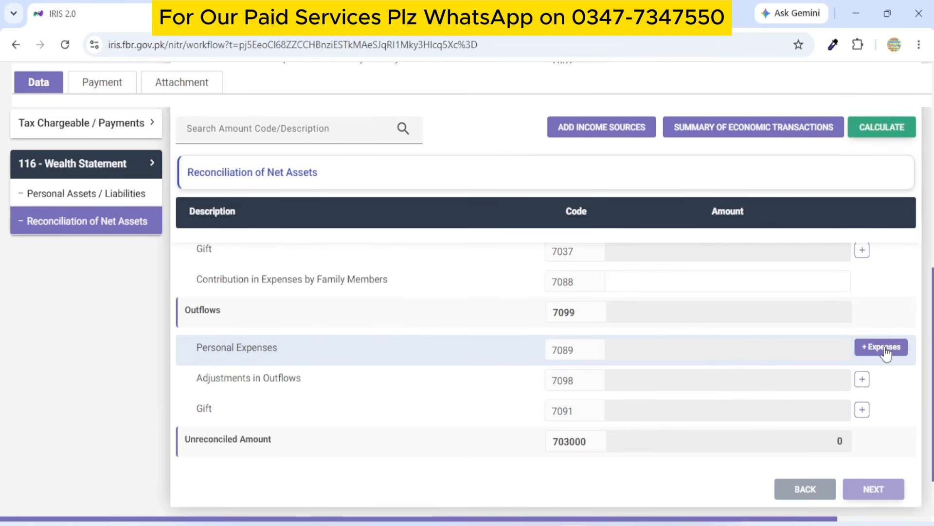
pyautogui.scroll(-8, 413, 257)
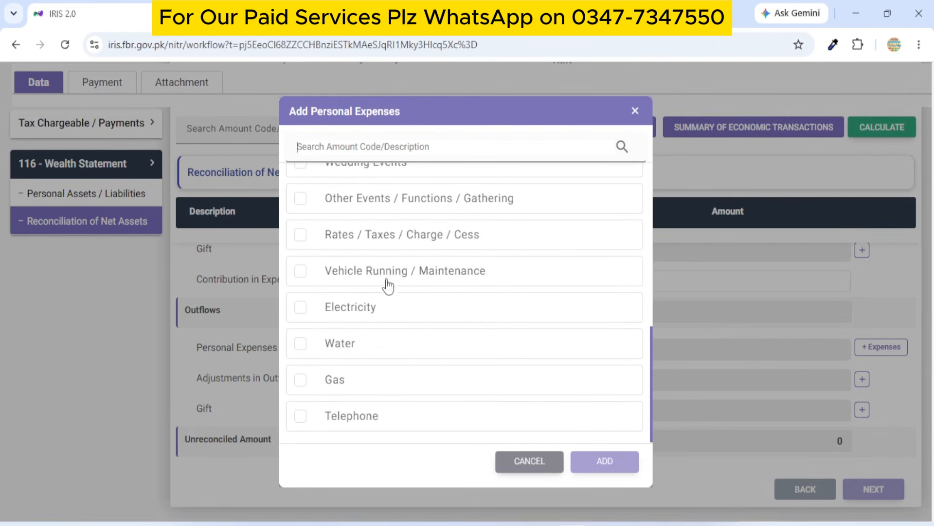
pyautogui.scroll(4, 386, 285)
pyautogui.scroll(4, 413, 295)
pyautogui.scroll(-2, 467, 261)
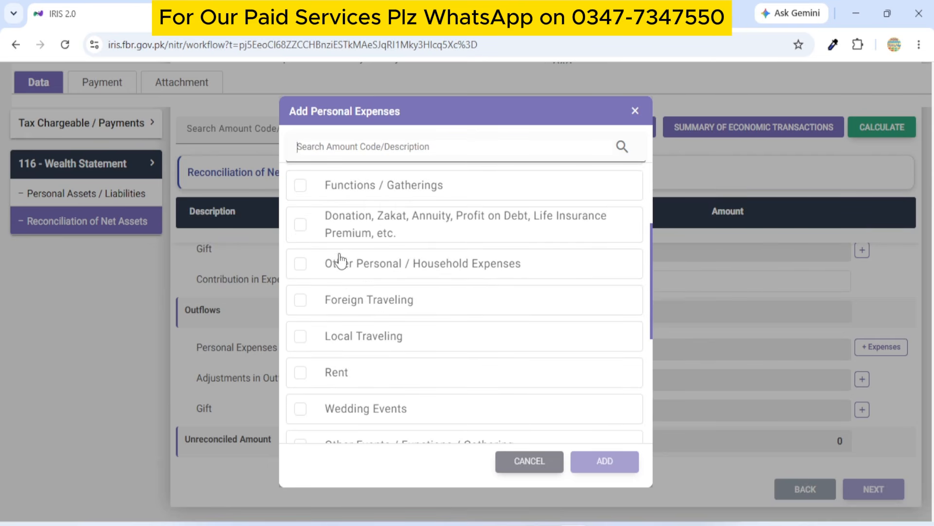
pyautogui.click(300, 268)
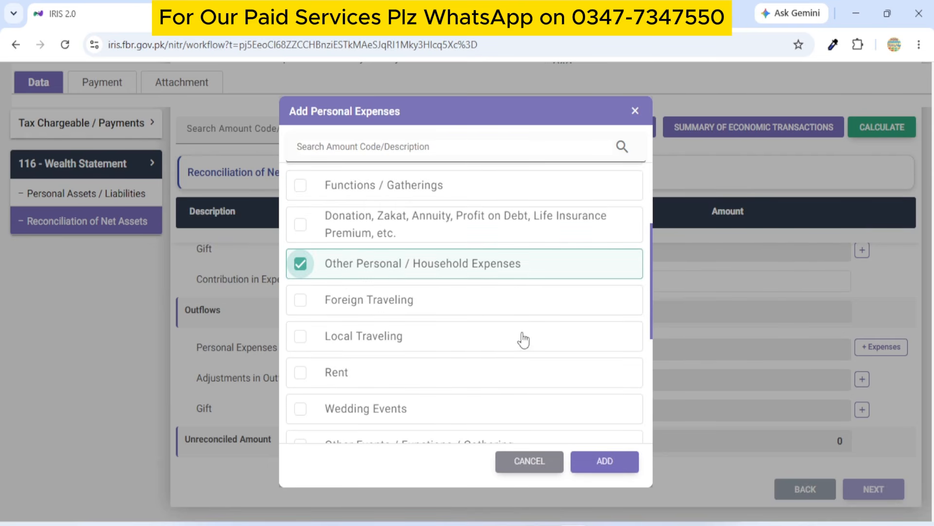
pyautogui.click(604, 462)
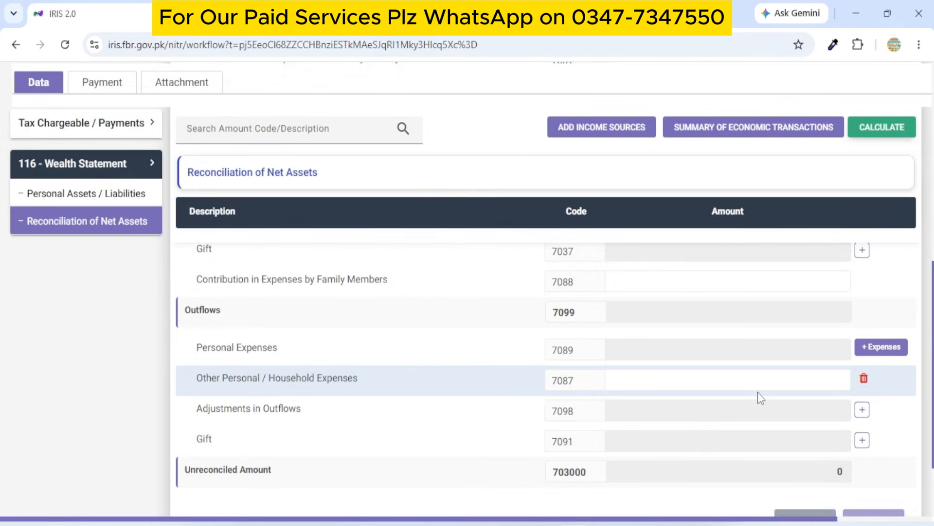
# Enter 0 for Other Personal / Household Expenses (7087) and recalculate.
pyautogui.click(825, 381)
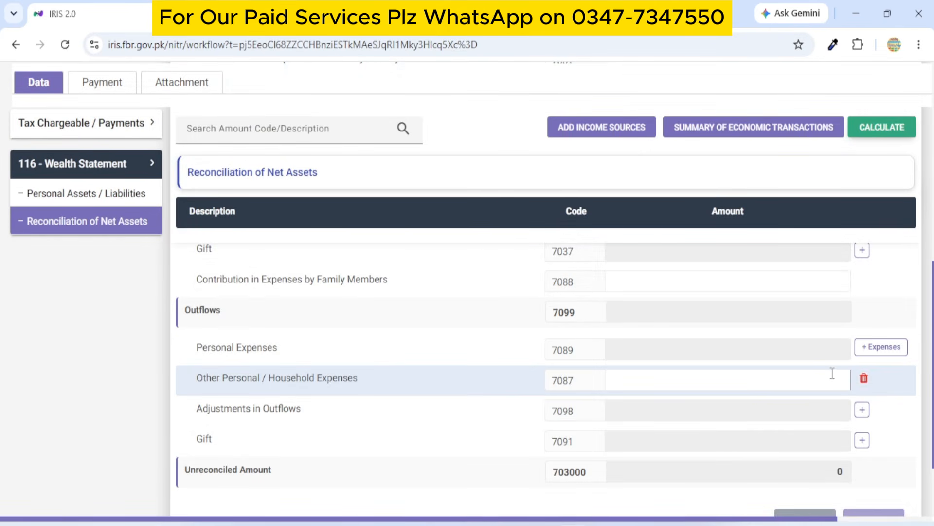
pyautogui.write('0')
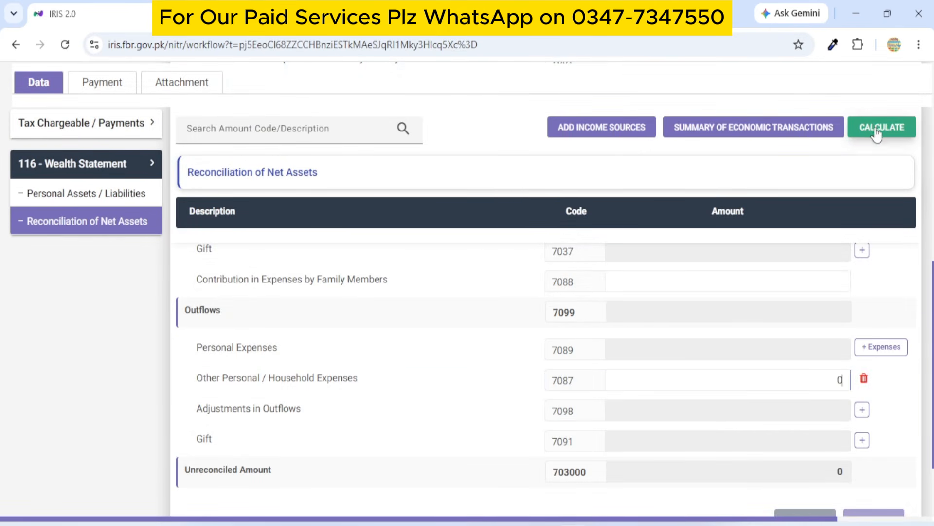
pyautogui.click(873, 129)
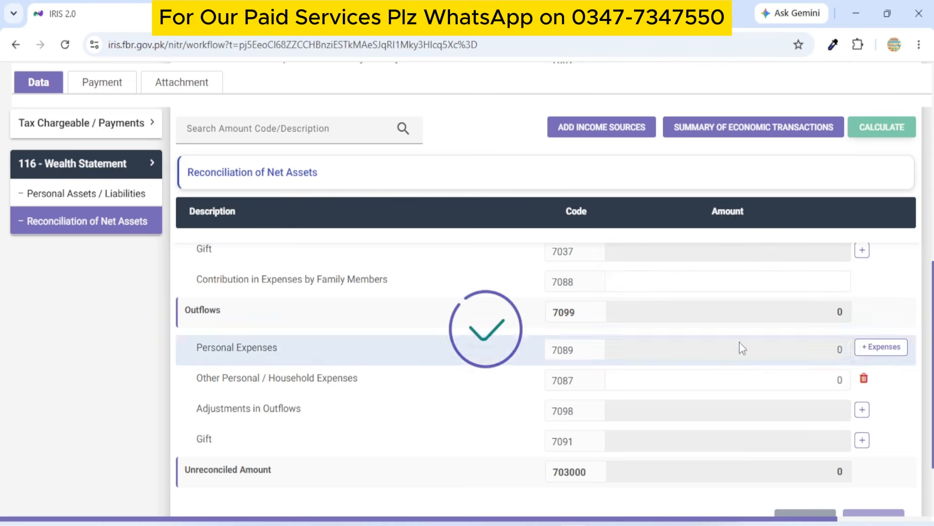
pyautogui.scroll(10, 740, 343)
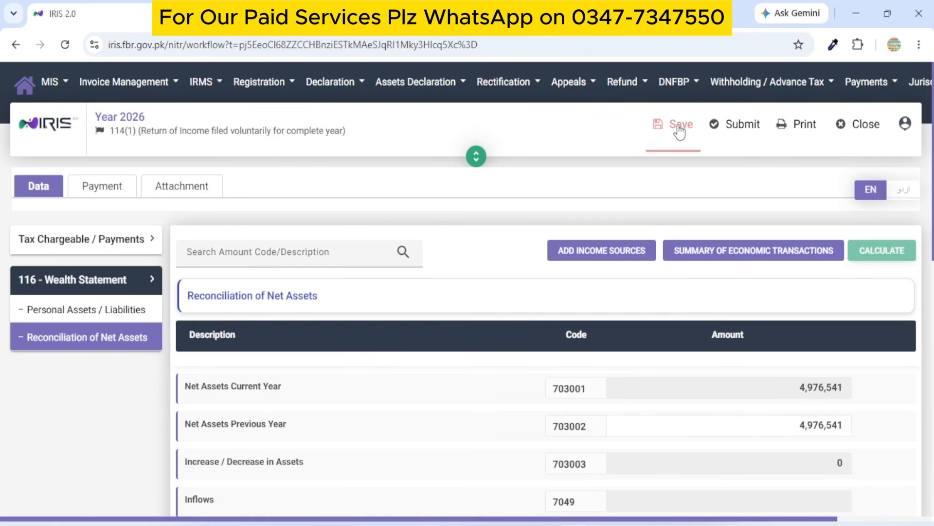
# Save the return again and submit it, bringing up the PIN declaration.
pyautogui.click(680, 131)
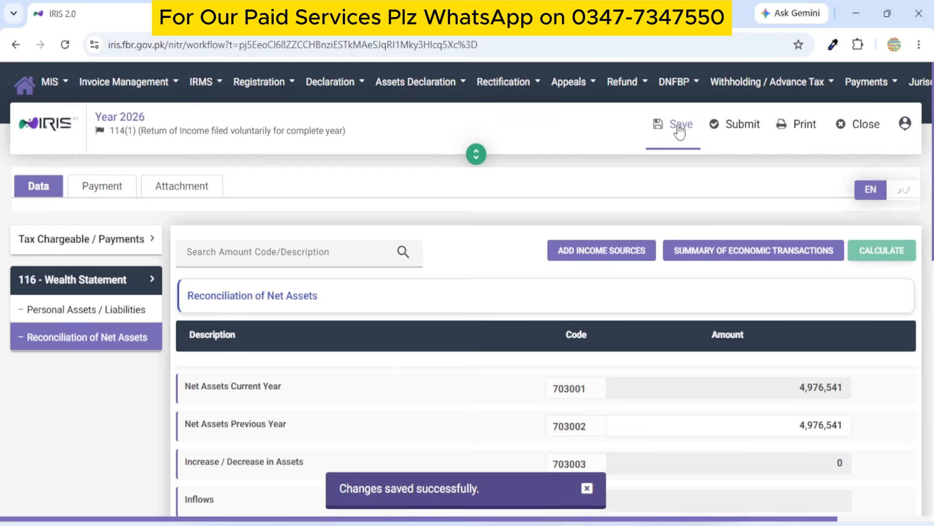
pyautogui.click(740, 128)
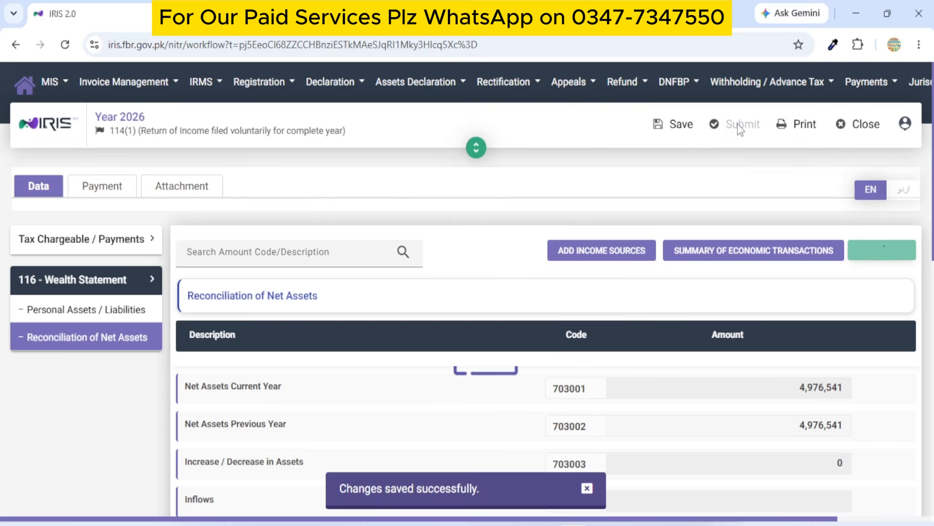